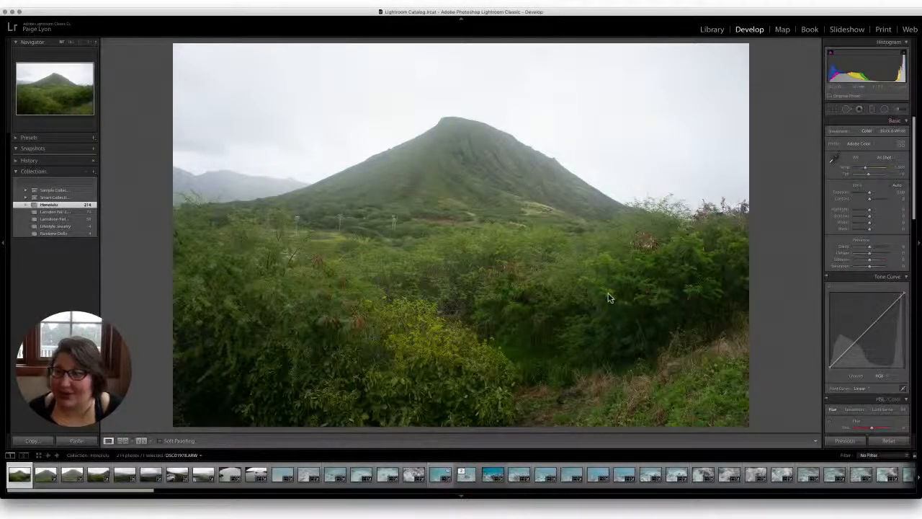
{"action": "left_click", "coordinate": [685, 143]}
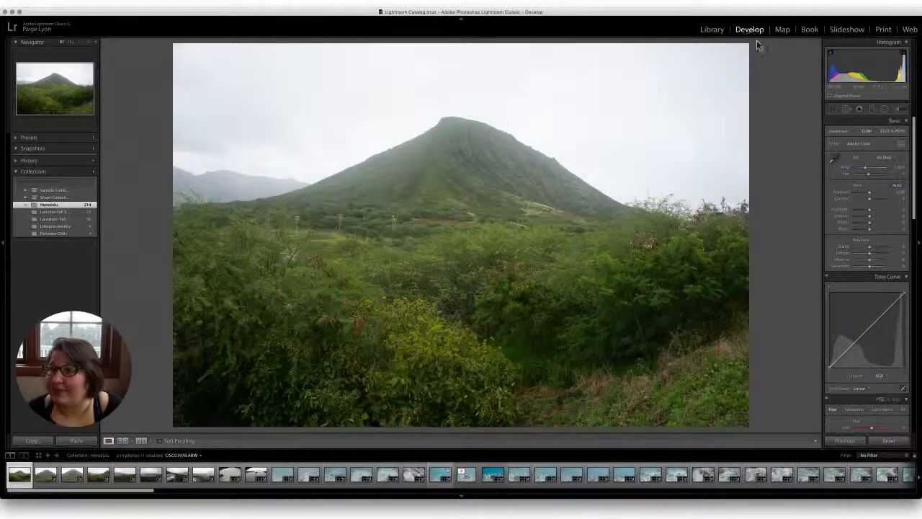
{"action": "left_click_drag", "start_coordinate": [740, 276], "coordinate": [415, 130]}
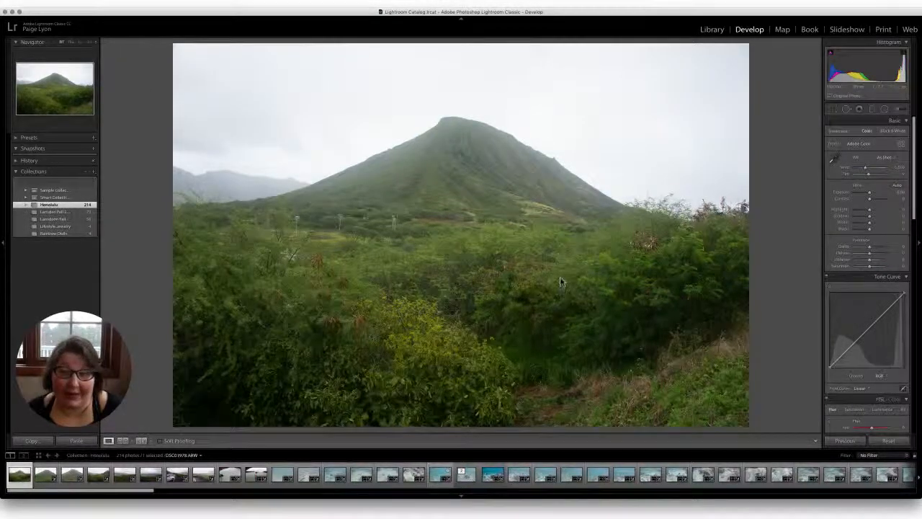
{"action": "mouse_move", "coordinate": [559, 281]}
{"action": "left_mouse_down"}
{"action": "mouse_move", "coordinate": [209, 208]}
{"action": "mouse_move", "coordinate": [167, 112]}
{"action": "mouse_move", "coordinate": [155, 111]}
{"action": "left_mouse_up"}
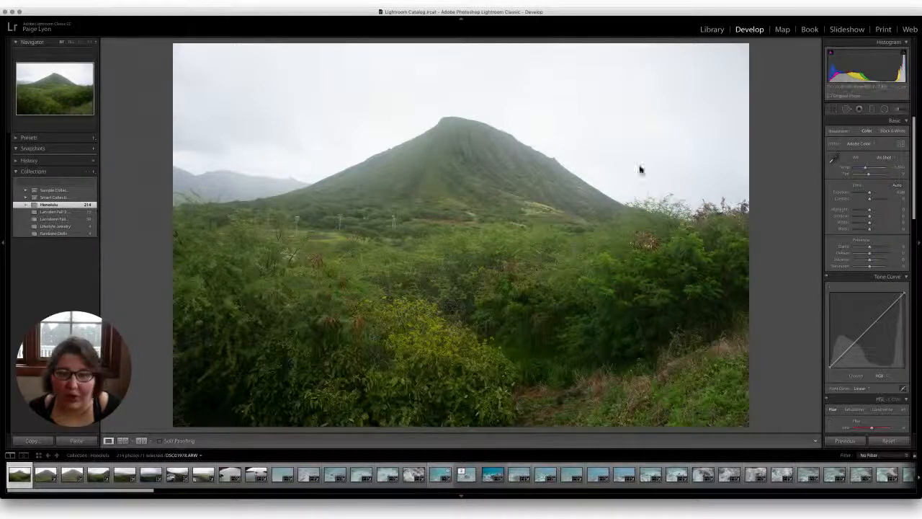
{"action": "mouse_move", "coordinate": [627, 271]}
{"action": "left_mouse_down"}
{"action": "mouse_move", "coordinate": [412, 294]}
{"action": "mouse_move", "coordinate": [167, 187]}
{"action": "mouse_move", "coordinate": [144, 233]}
{"action": "mouse_move", "coordinate": [130, 221]}
{"action": "left_mouse_up"}
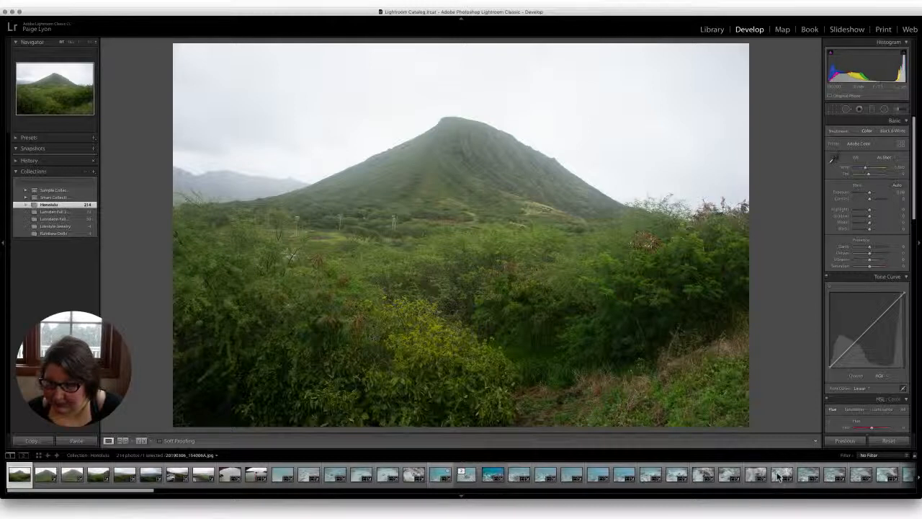
{"action": "left_click_drag", "start_coordinate": [780, 479], "coordinate": [804, 409]}
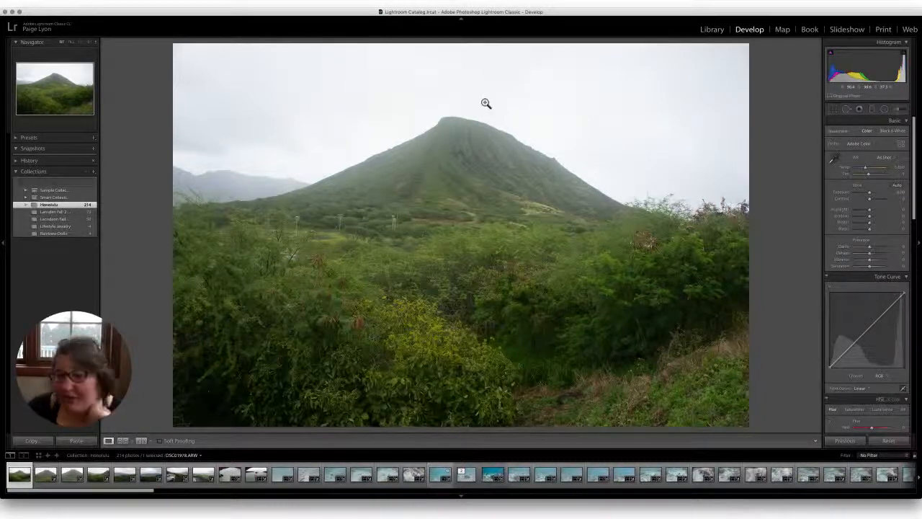
Inspect the haze on the first mountain photo up close and compare it with the third photo.
{"action": "left_click", "coordinate": [415, 159]}
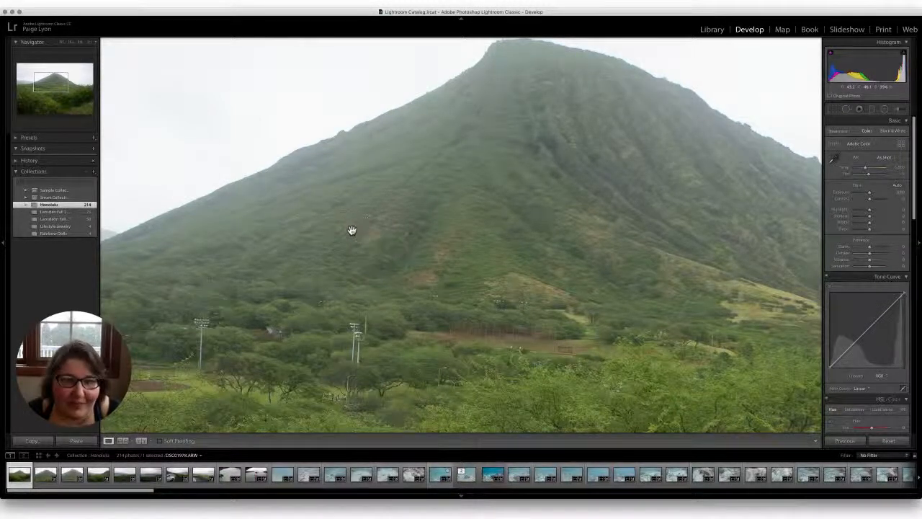
{"action": "left_click", "coordinate": [426, 186]}
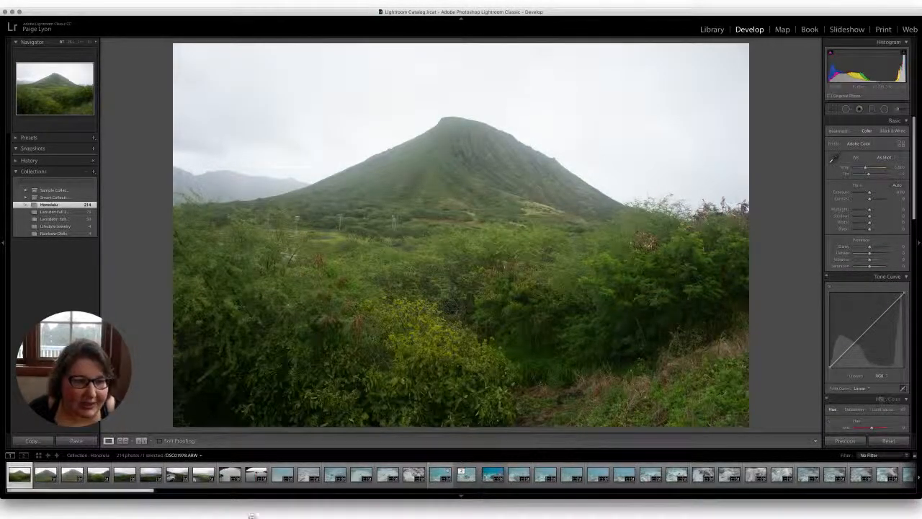
{"action": "left_click", "coordinate": [72, 477]}
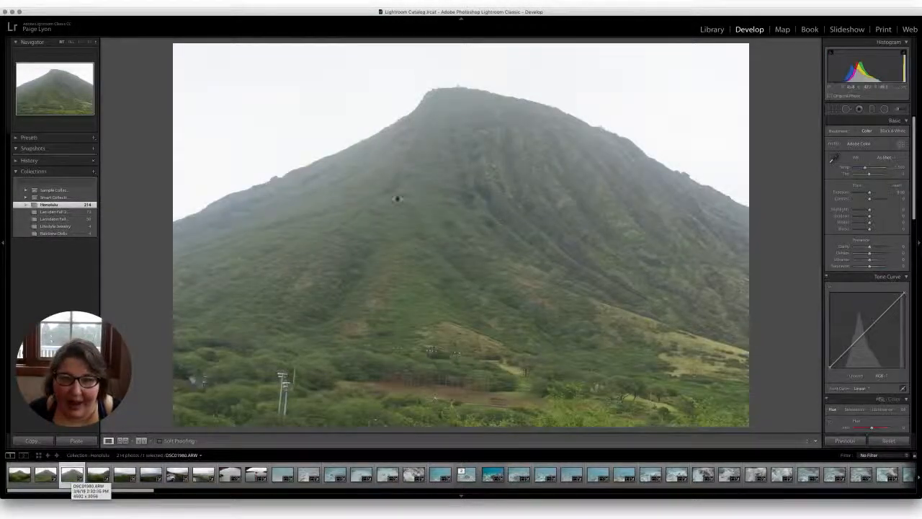
{"action": "left_click", "coordinate": [29, 481]}
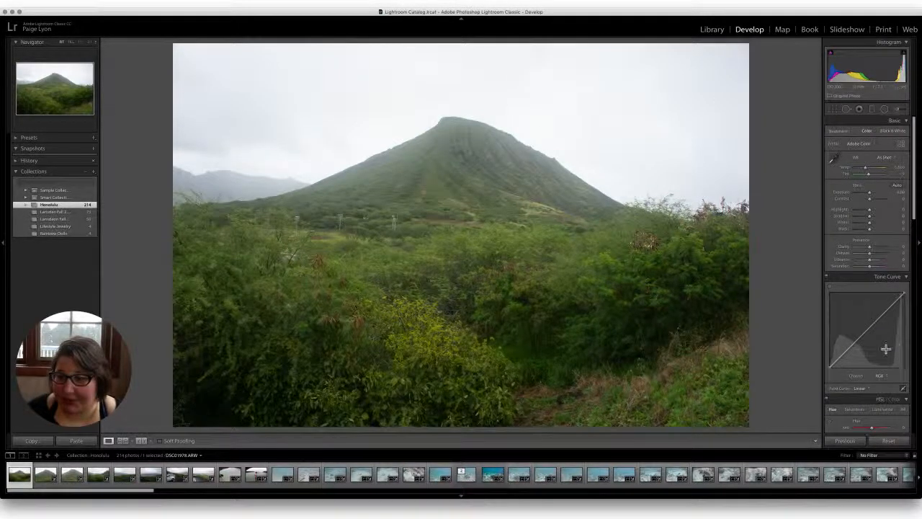
Clear the haze in the first mountain photo with Dehaze at about +60 and lower Highlights to -42.
{"action": "scroll", "coordinate": [886, 350], "scroll_direction": "down", "scroll_amount": 2}
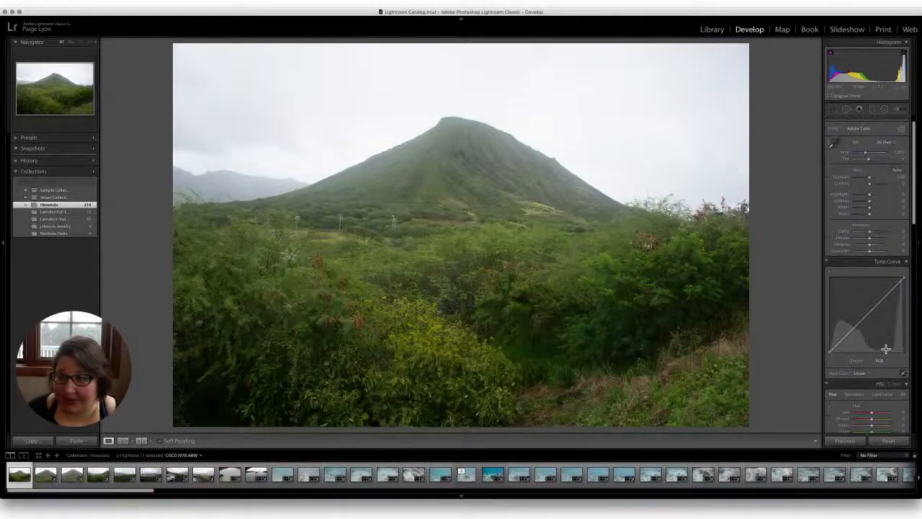
{"action": "left_click", "coordinate": [870, 241]}
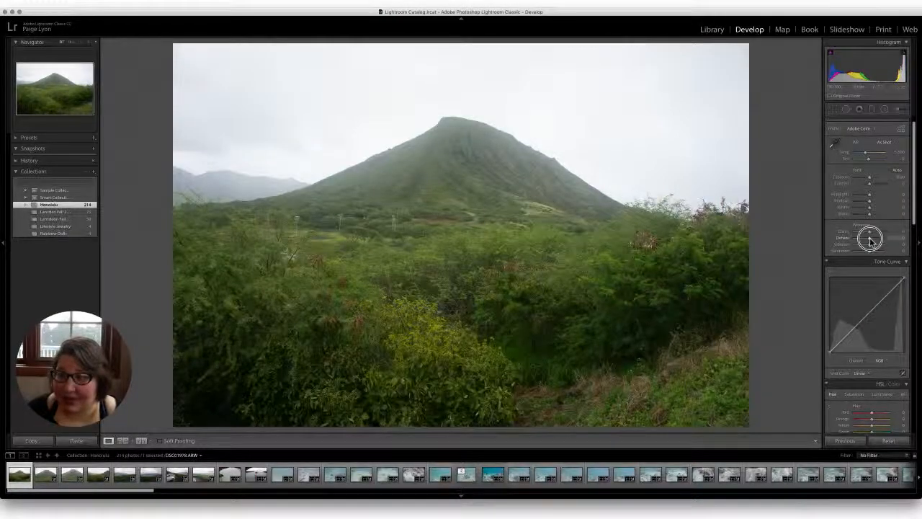
{"action": "left_click_drag", "start_coordinate": [870, 240], "coordinate": [899, 238]}
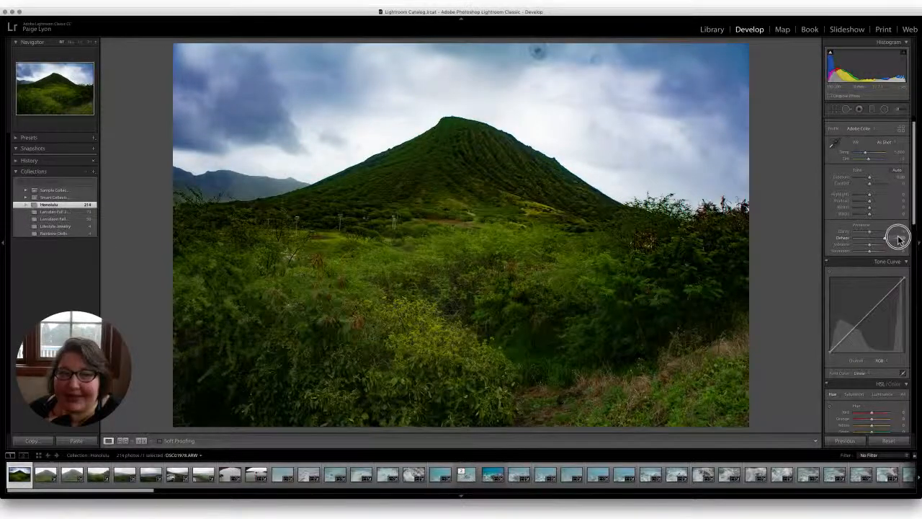
{"action": "left_click_drag", "start_coordinate": [890, 239], "coordinate": [879, 240]}
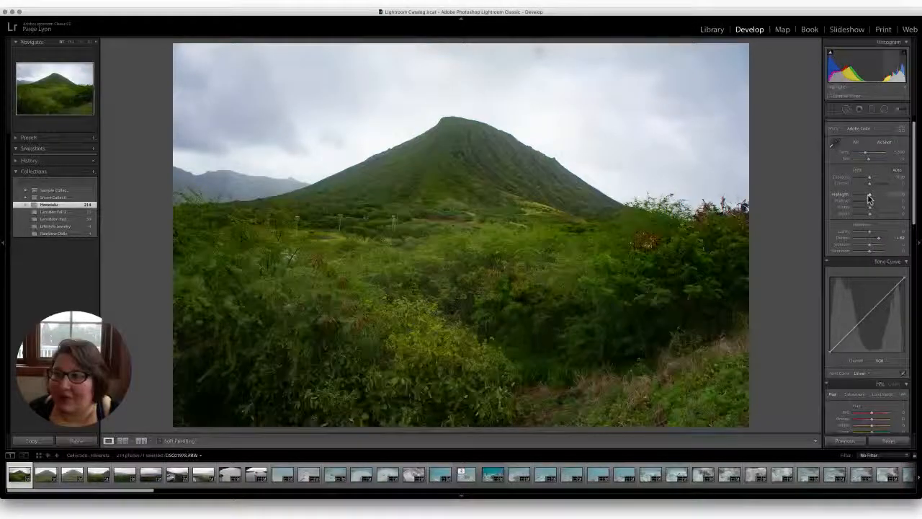
{"action": "mouse_move", "coordinate": [871, 199]}
{"action": "left_mouse_down"}
{"action": "mouse_move", "coordinate": [853, 197]}
{"action": "mouse_move", "coordinate": [866, 201]}
{"action": "left_mouse_up"}
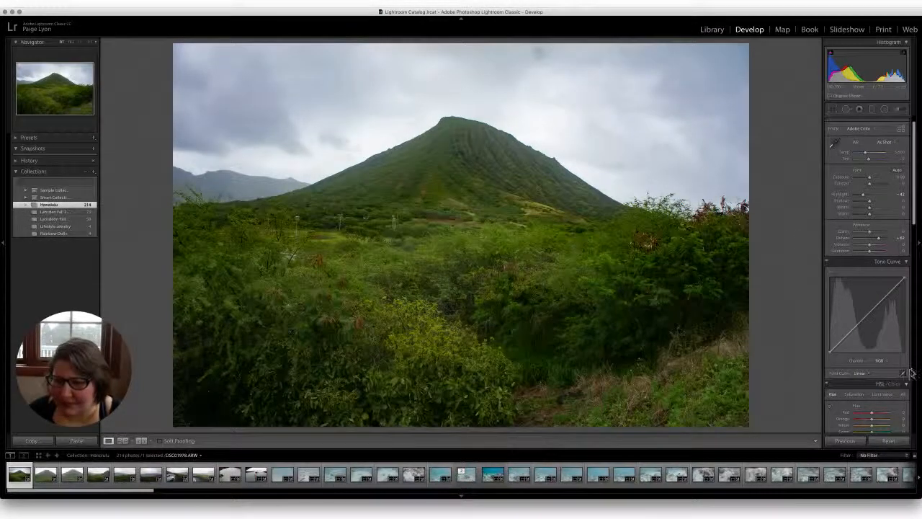
Shift the Green hue of the foliage to about +30 in the HSL adjustments.
{"action": "scroll", "coordinate": [869, 387], "scroll_direction": "down", "scroll_amount": 5}
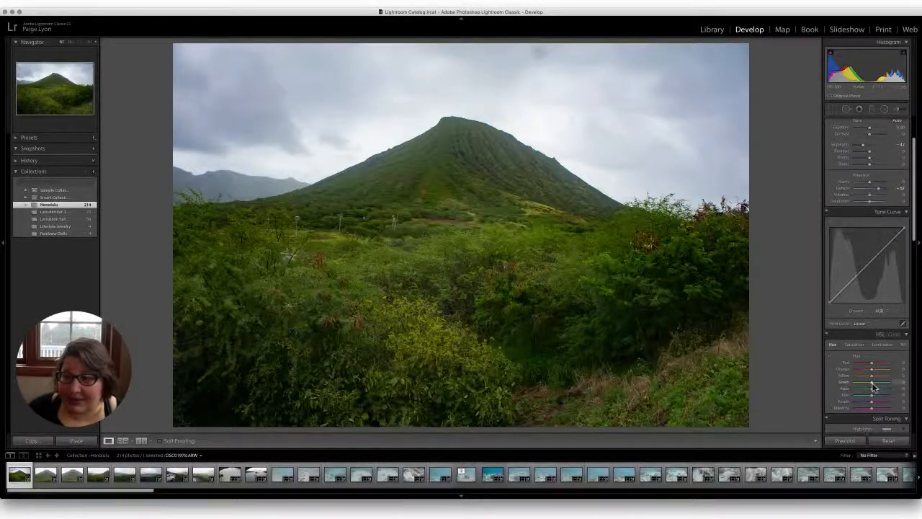
{"action": "left_click_drag", "start_coordinate": [872, 382], "coordinate": [879, 385]}
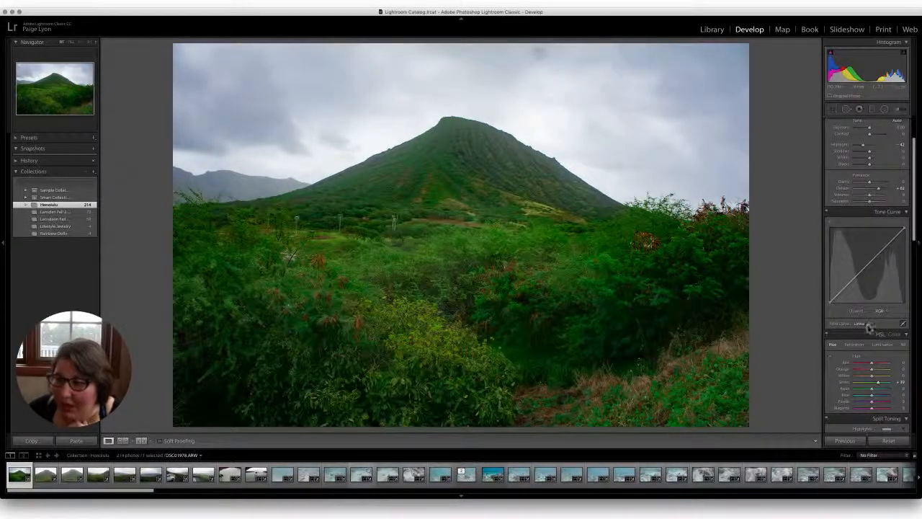
{"action": "left_click_drag", "start_coordinate": [879, 385], "coordinate": [878, 388]}
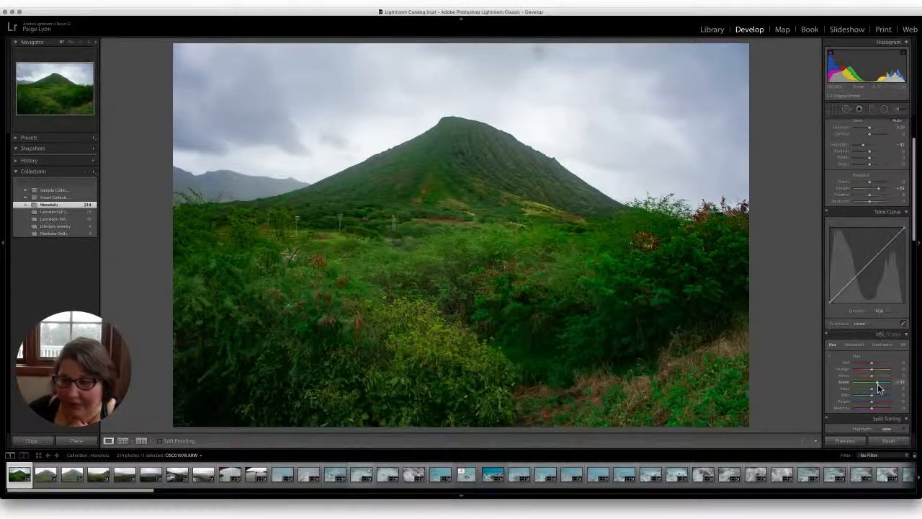
Strongly lower the Green luminance to darken the foliage and raise the Blue saturation to about +50.
{"action": "left_click", "coordinate": [882, 344]}
{"action": "left_click_drag", "start_coordinate": [872, 386], "coordinate": [872, 384]}
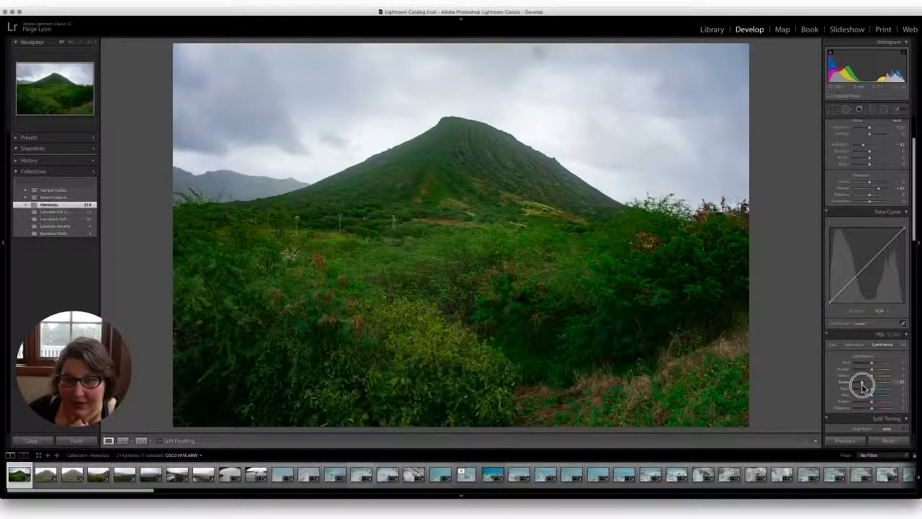
{"action": "left_click_drag", "start_coordinate": [865, 386], "coordinate": [857, 389]}
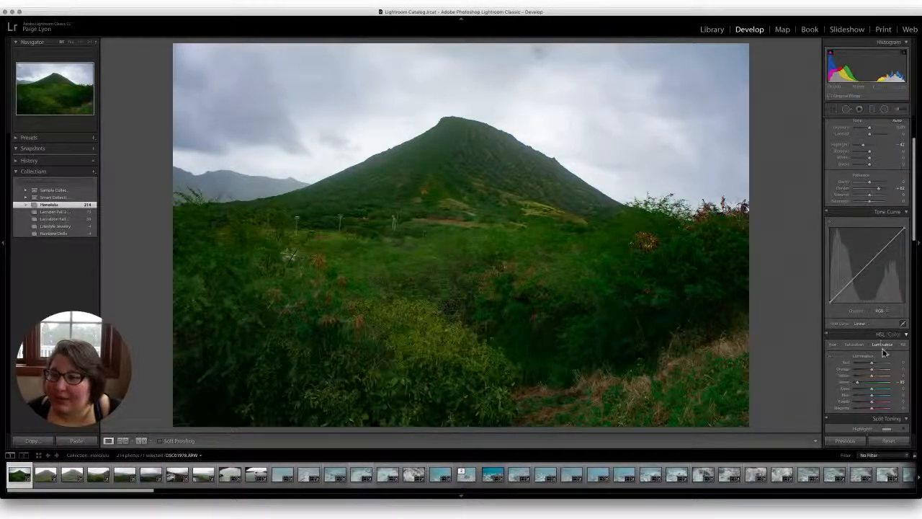
{"action": "left_click", "coordinate": [855, 345]}
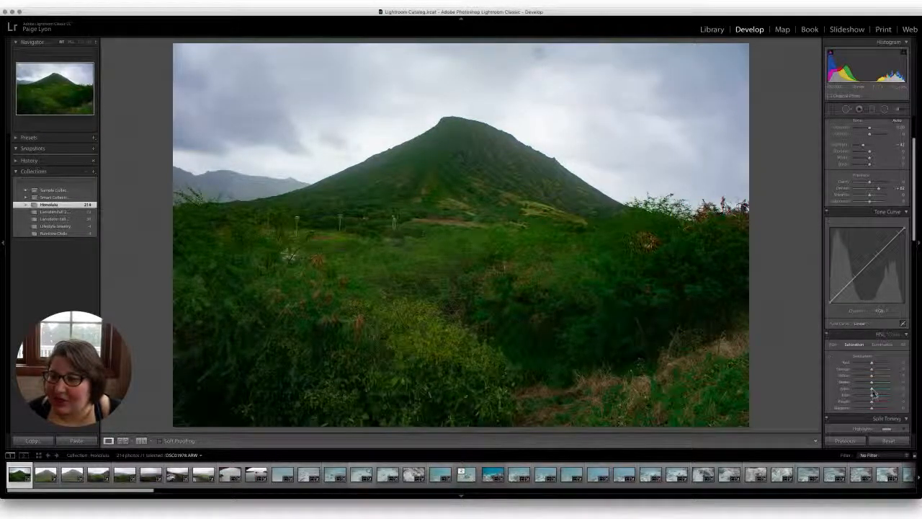
{"action": "mouse_move", "coordinate": [872, 399]}
{"action": "left_mouse_down"}
{"action": "mouse_move", "coordinate": [889, 385]}
{"action": "mouse_move", "coordinate": [880, 394]}
{"action": "left_mouse_up"}
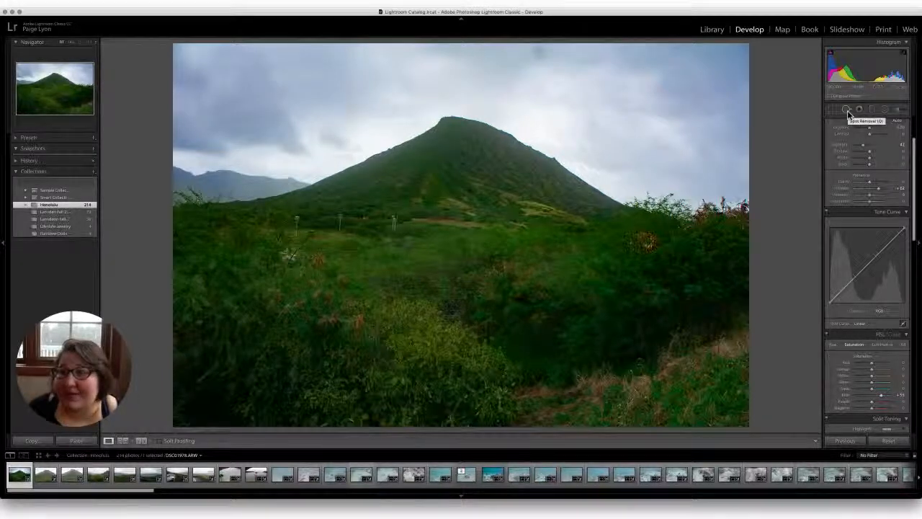
Heal the two dust spots in the sky above the peak and a third farther left with Spot Removal.
{"action": "left_click", "coordinate": [847, 111]}
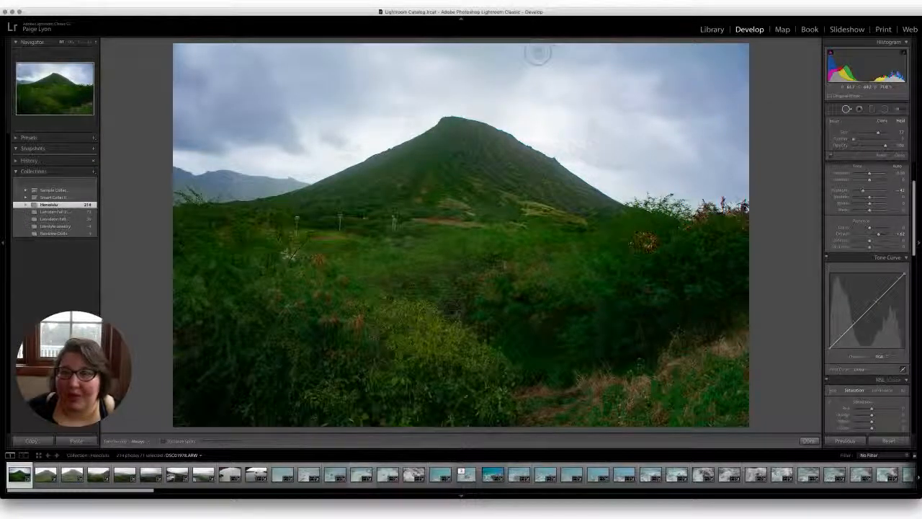
{"action": "left_click", "coordinate": [538, 52]}
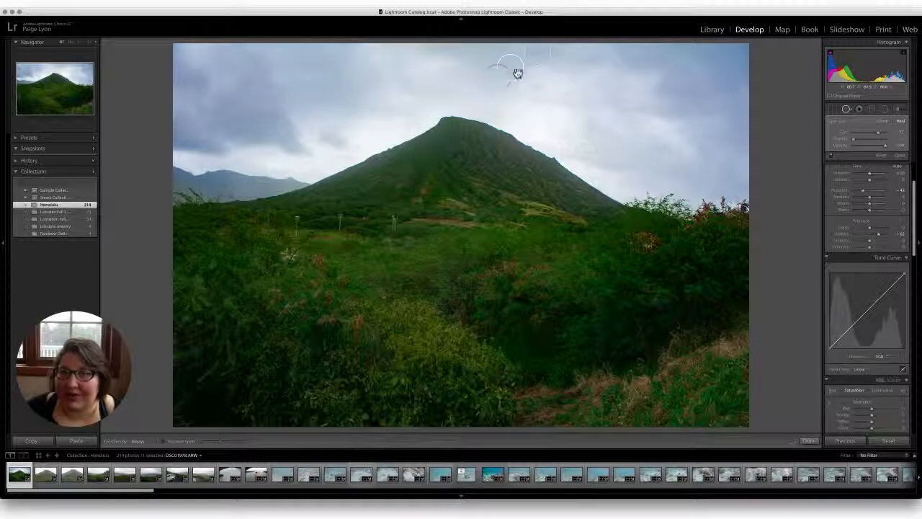
{"action": "left_click", "coordinate": [595, 59]}
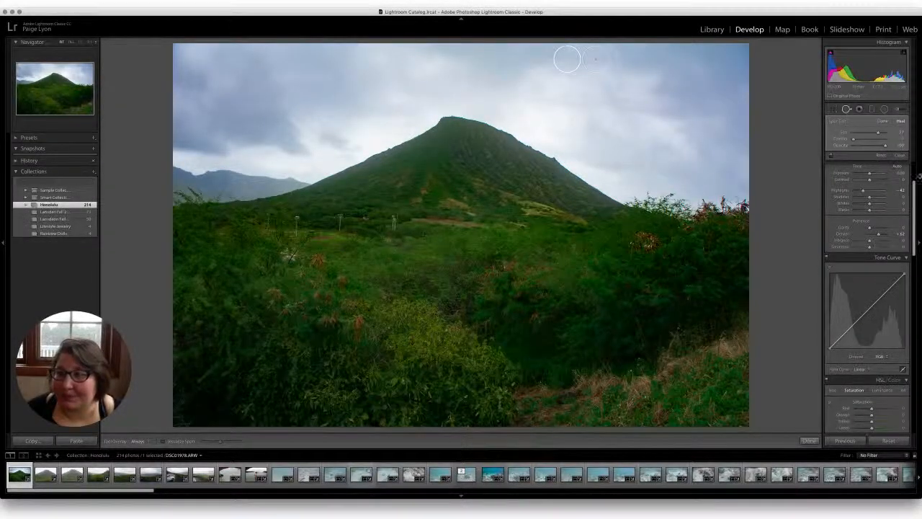
{"action": "left_click", "coordinate": [845, 109]}
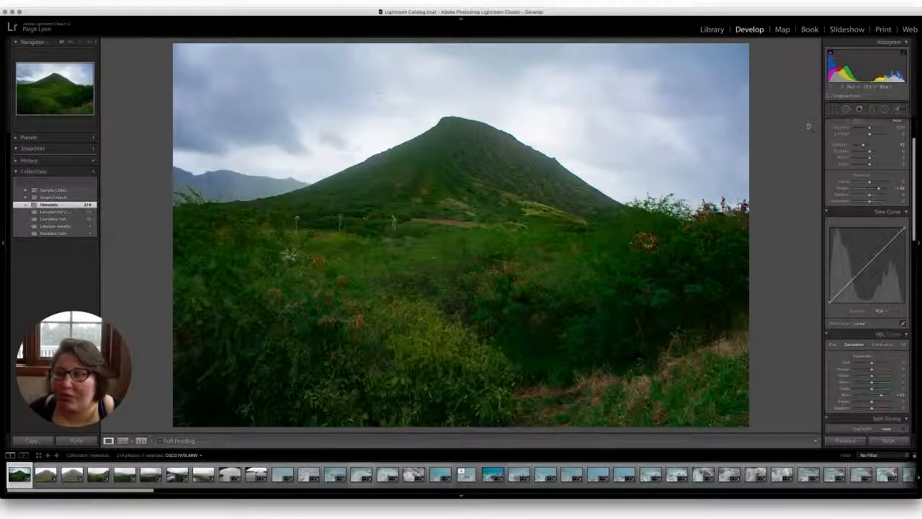
{"action": "left_click", "coordinate": [846, 109]}
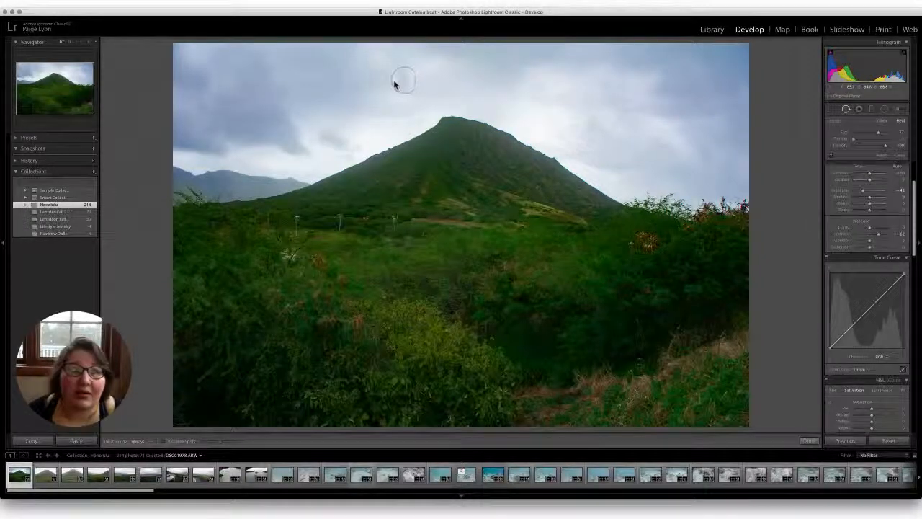
{"action": "left_click", "coordinate": [337, 78]}
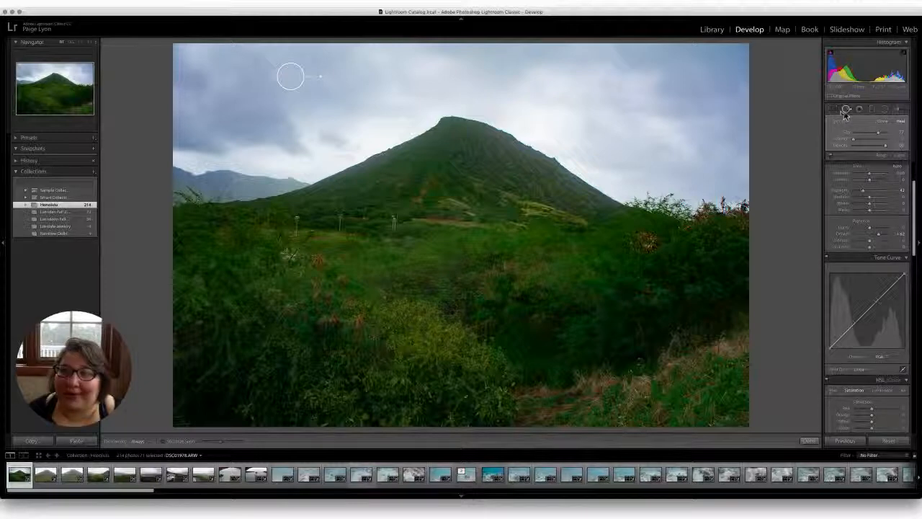
{"action": "left_click", "coordinate": [846, 110]}
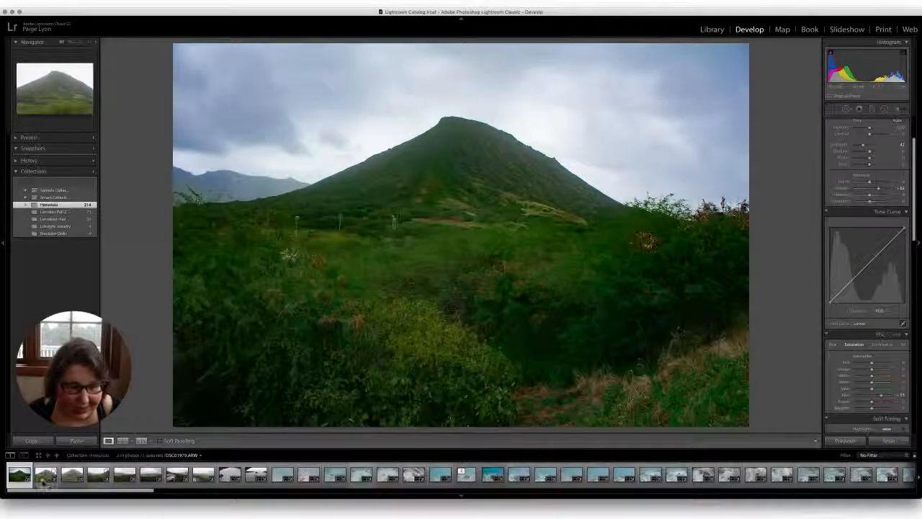
Synchronize the first photo's develop settings to the first eight photos in the collection, leaving Spot Removal unchecked.
{"action": "left_click", "coordinate": [204, 477], "text": "shift"}
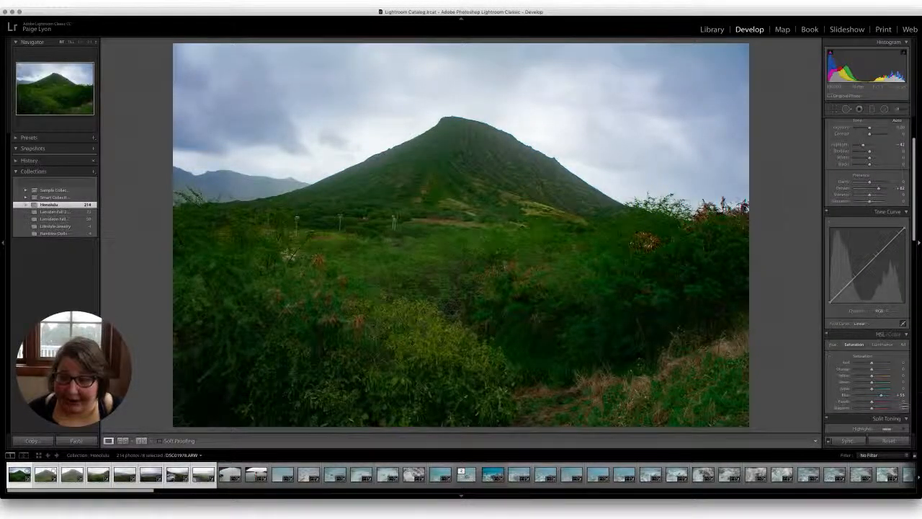
{"action": "left_click", "coordinate": [848, 440]}
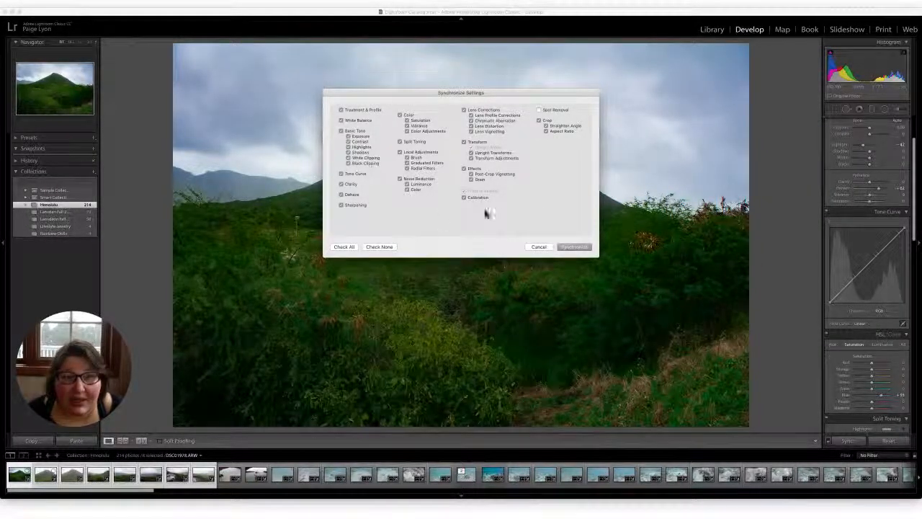
{"action": "left_click", "coordinate": [576, 247]}
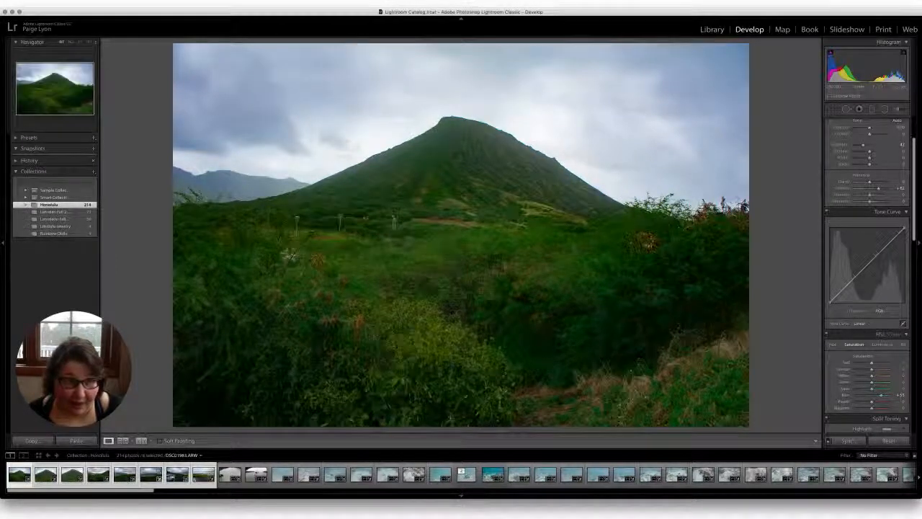
Review the synchronized edits on the following mountain and landscape photos one by one.
{"action": "left_click", "coordinate": [13, 481]}
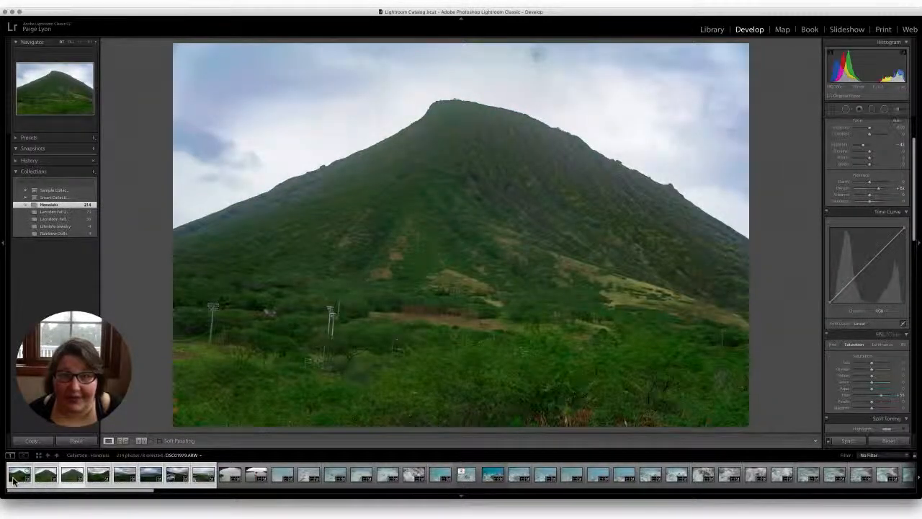
{"action": "key", "text": "Right"}
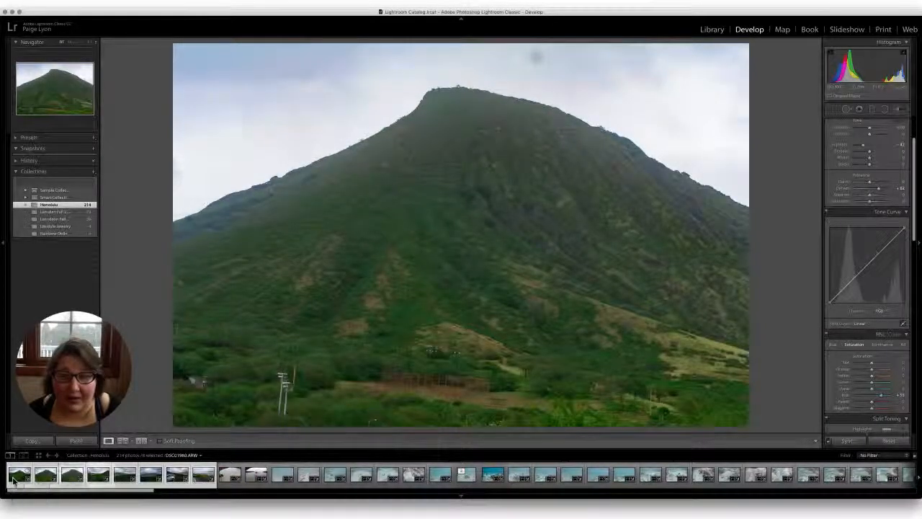
{"action": "key", "text": "Right"}
{"action": "key", "text": "Right"}
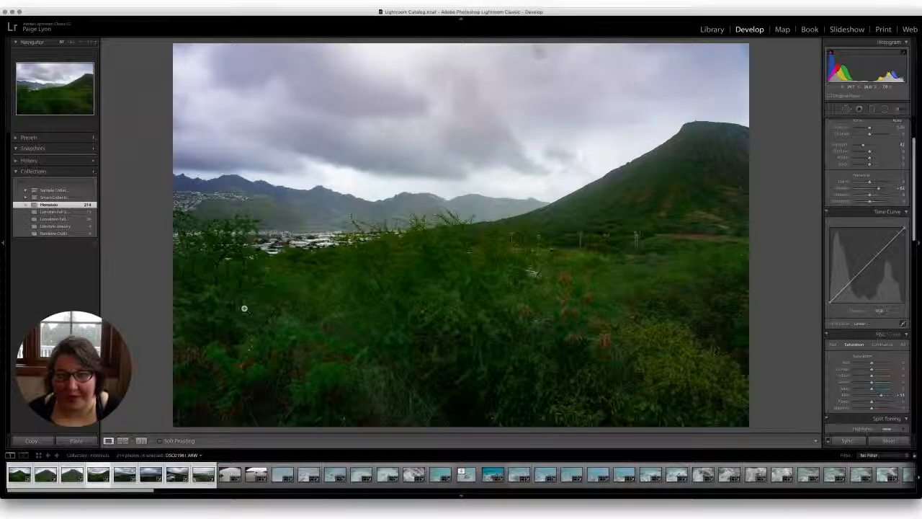
{"action": "key", "text": "Right"}
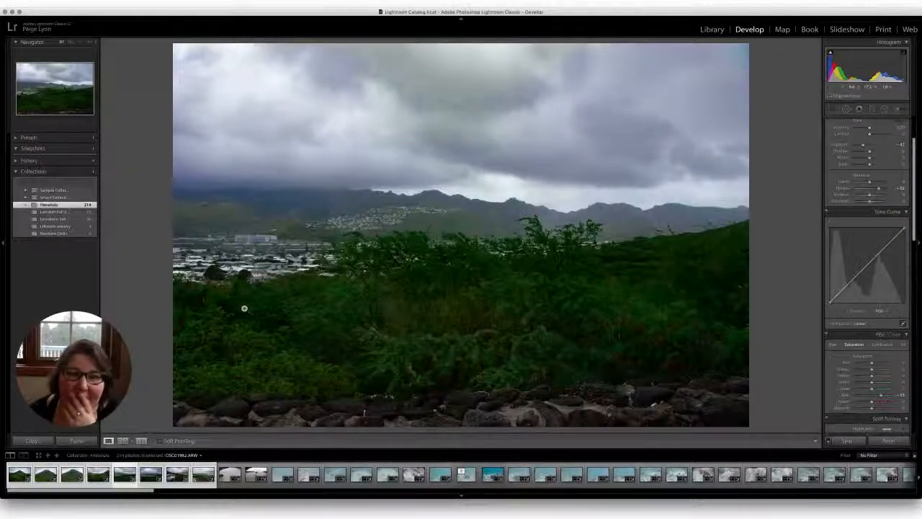
Brighten the exposure of the dark overlook photo with the person in the denim jacket, and check the last two synchronized photos.
{"action": "key", "text": "Right"}
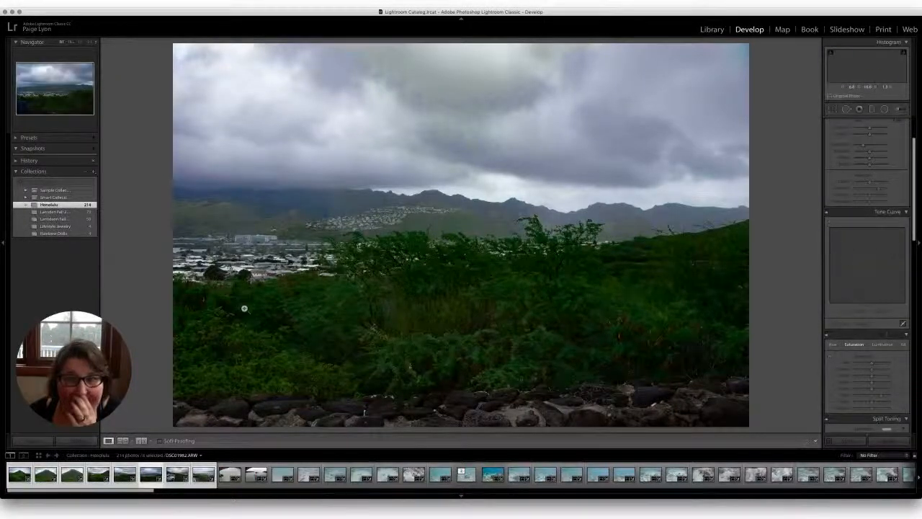
{"action": "key", "text": "Right"}
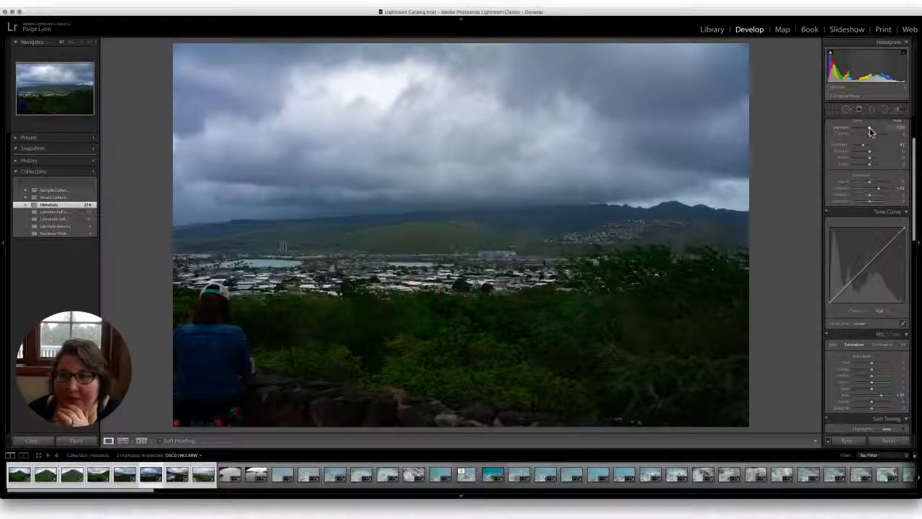
{"action": "left_click_drag", "start_coordinate": [868, 130], "coordinate": [870, 129]}
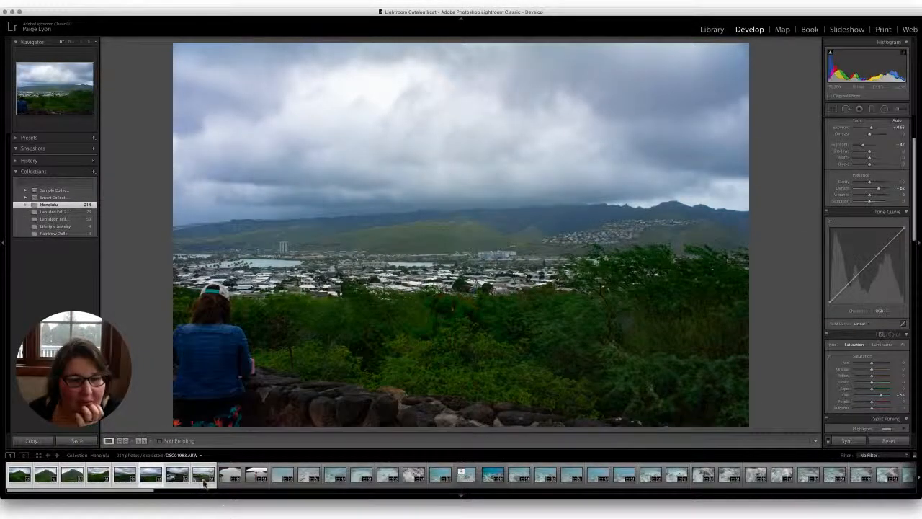
{"action": "left_click", "coordinate": [172, 478]}
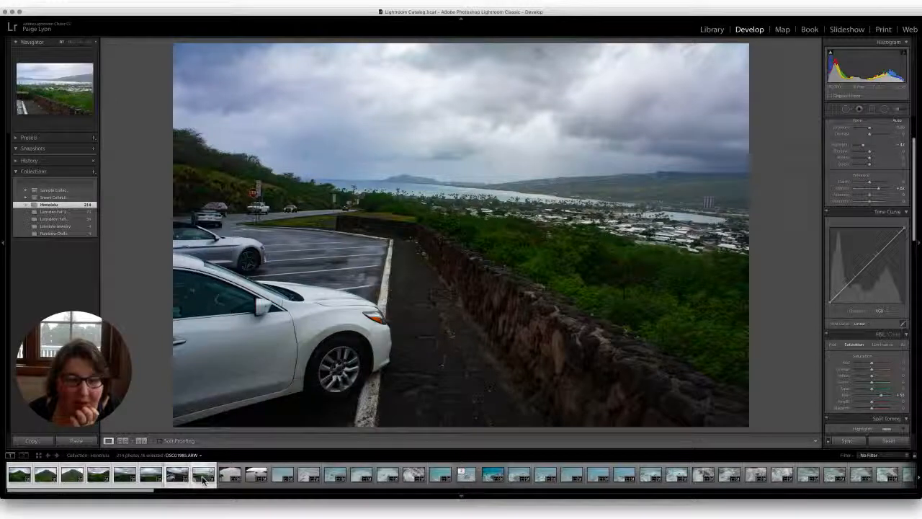
{"action": "left_click", "coordinate": [204, 480]}
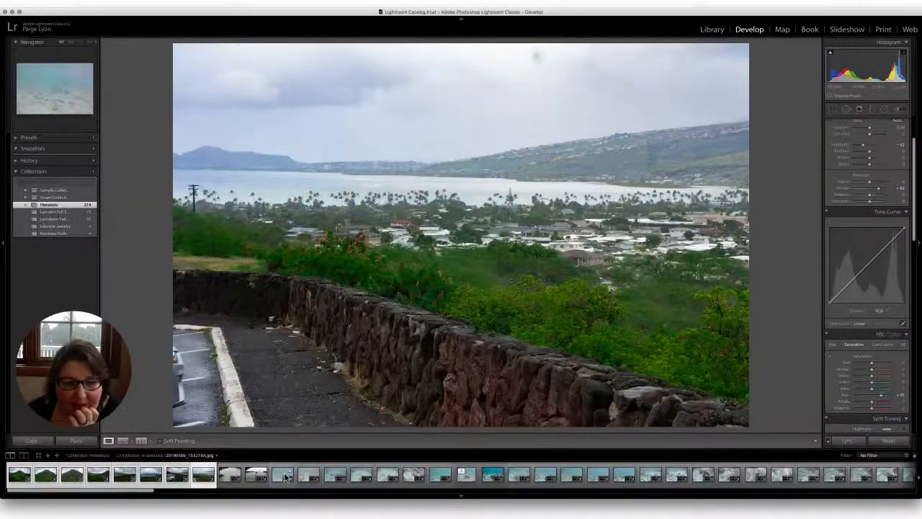
Reset the develop settings of the underwater photo with the striped fish above the large rock and collapse its stack.
{"action": "left_click", "coordinate": [284, 477]}
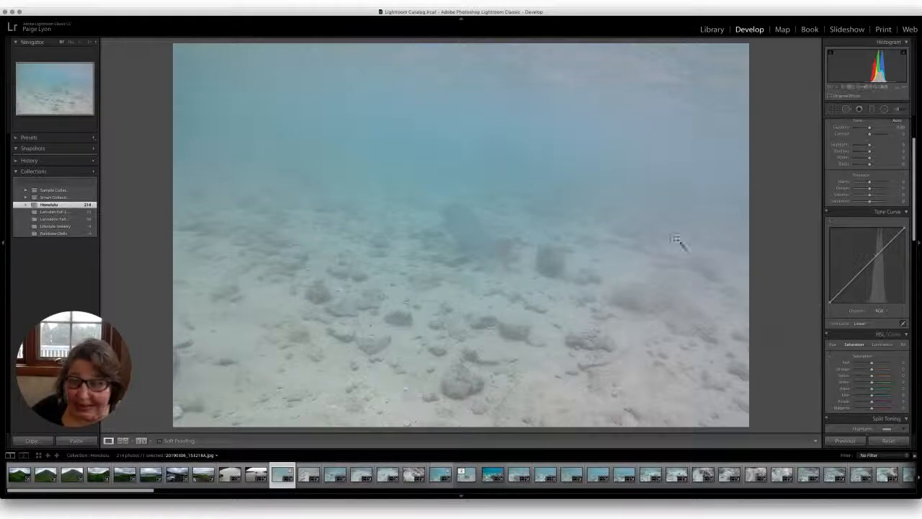
{"action": "left_click", "coordinate": [468, 477]}
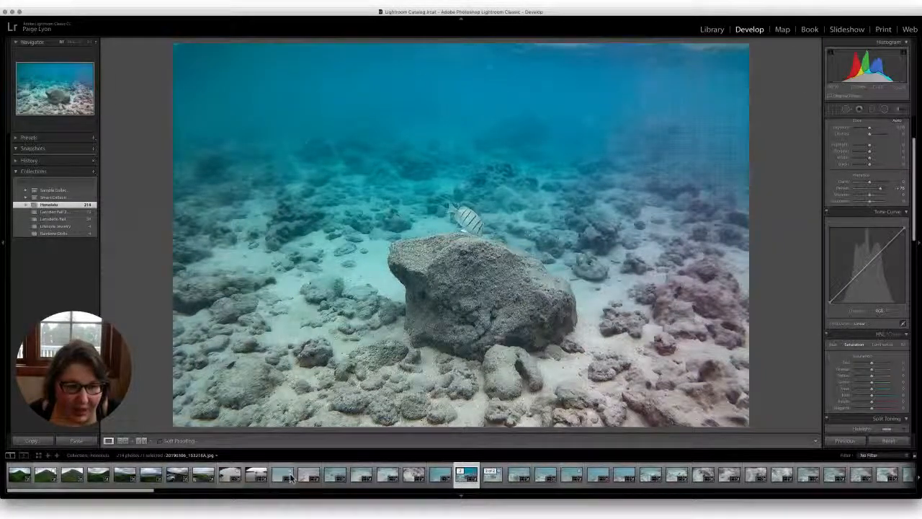
{"action": "left_click", "coordinate": [888, 440]}
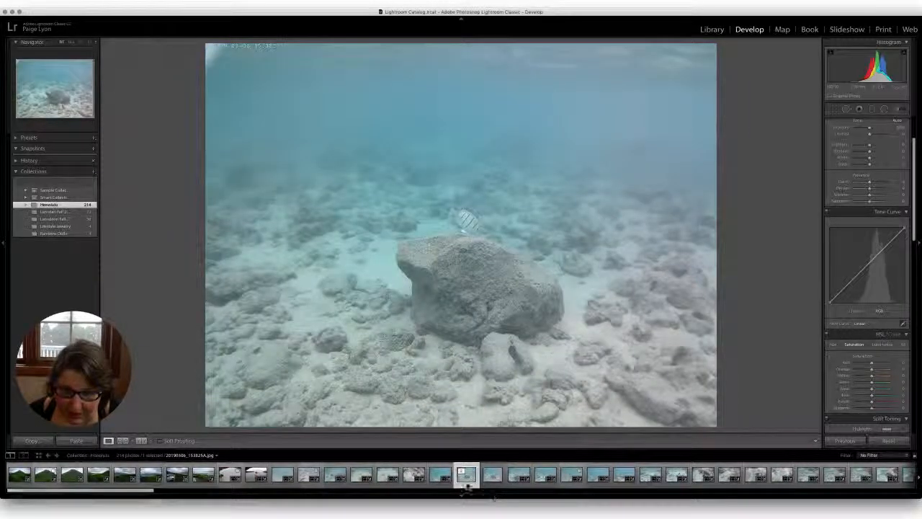
{"action": "right_click", "coordinate": [466, 483]}
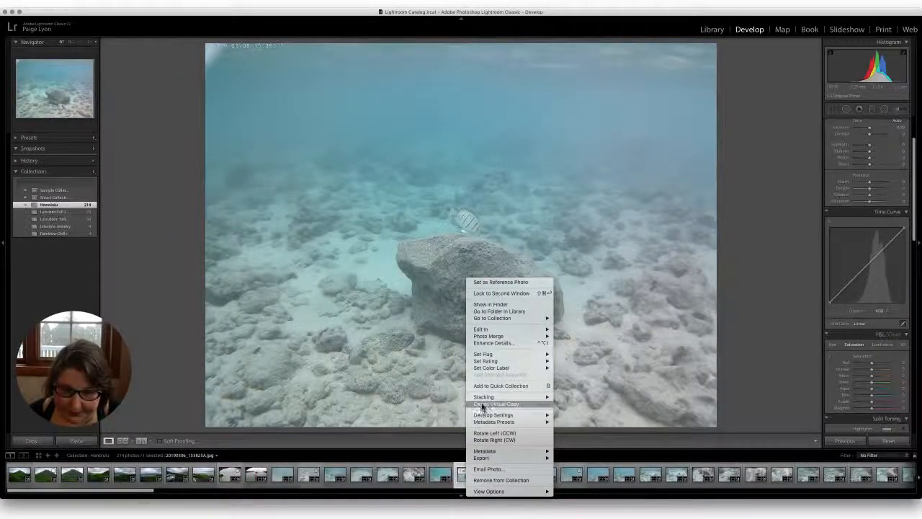
{"action": "mouse_move", "coordinate": [486, 398]}
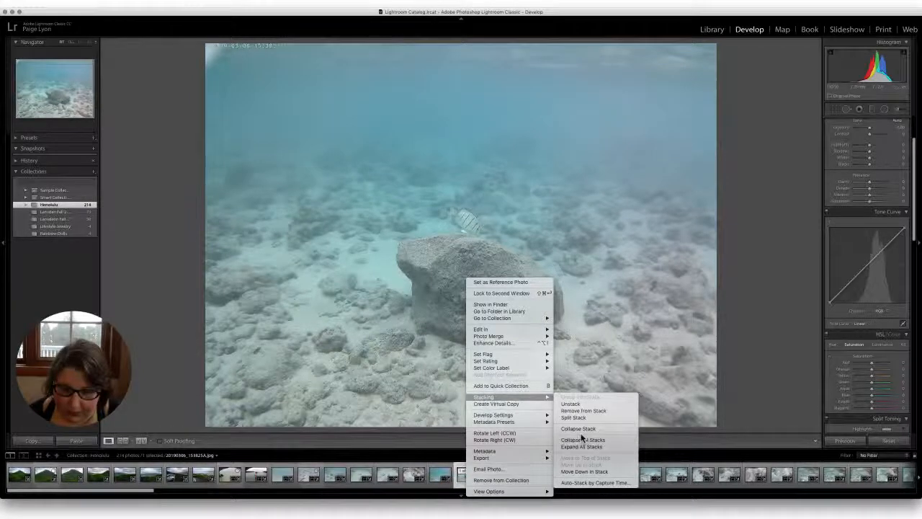
{"action": "left_click", "coordinate": [583, 435]}
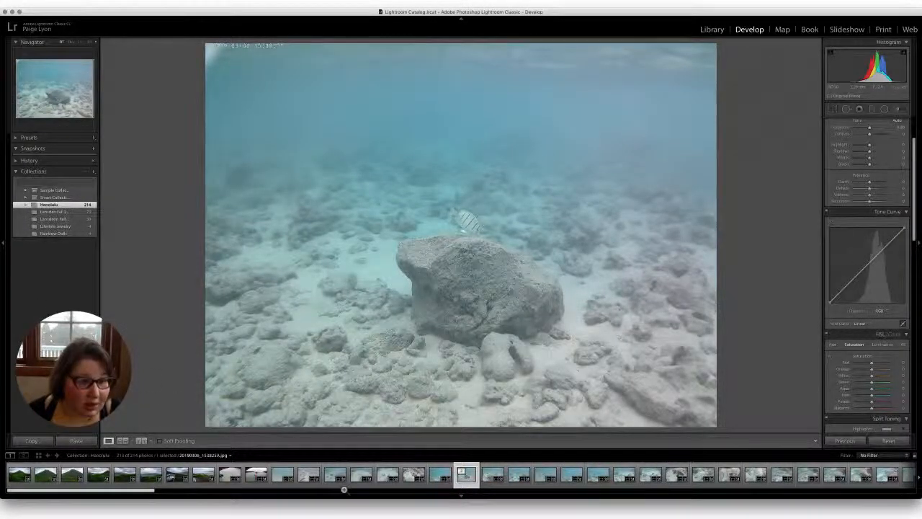
Raise Dehaze to about +54 and Exposure to about +0.20 on the first underwater photo in the collection.
{"action": "left_click", "coordinate": [284, 475]}
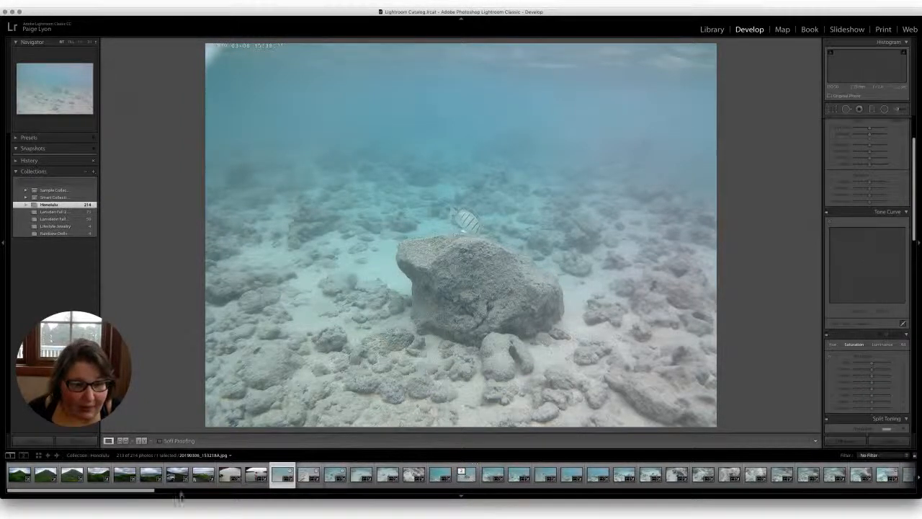
{"action": "left_click_drag", "start_coordinate": [153, 492], "coordinate": [186, 492]}
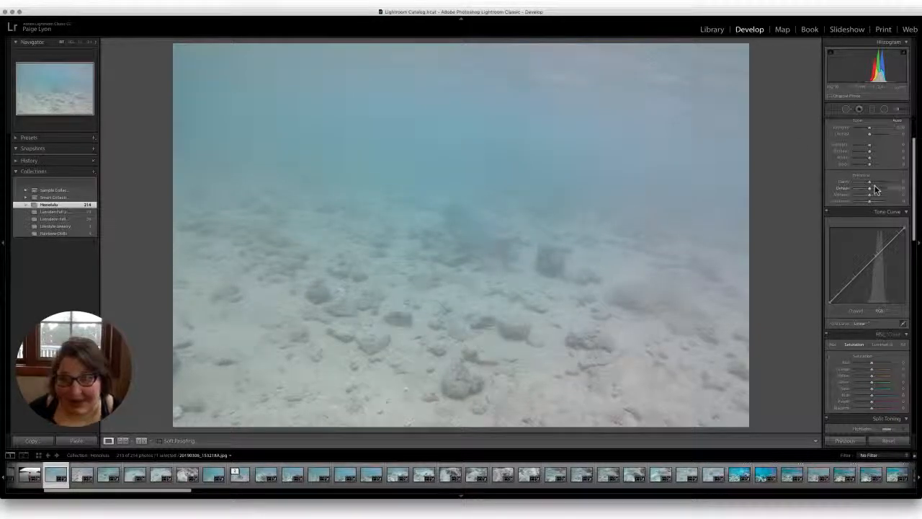
{"action": "left_click_drag", "start_coordinate": [876, 189], "coordinate": [870, 192]}
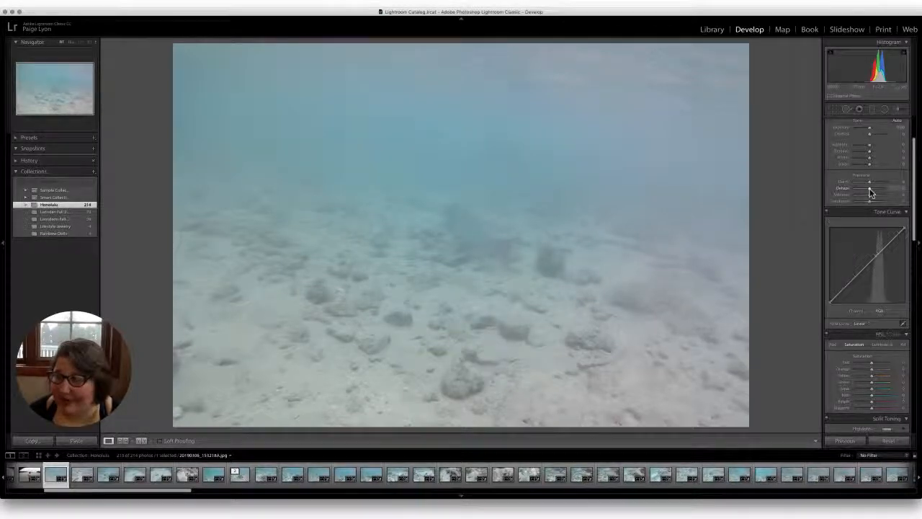
{"action": "left_click_drag", "start_coordinate": [870, 191], "coordinate": [876, 192]}
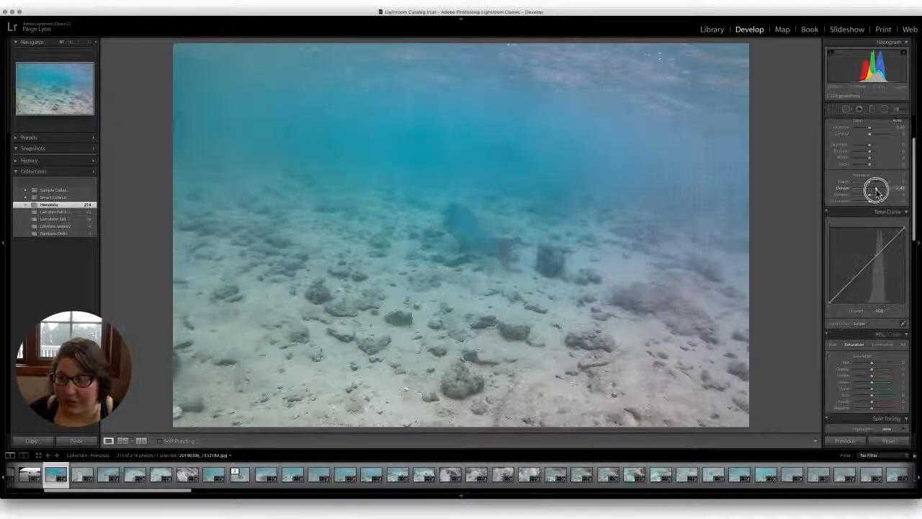
{"action": "left_click_drag", "start_coordinate": [874, 190], "coordinate": [876, 192]}
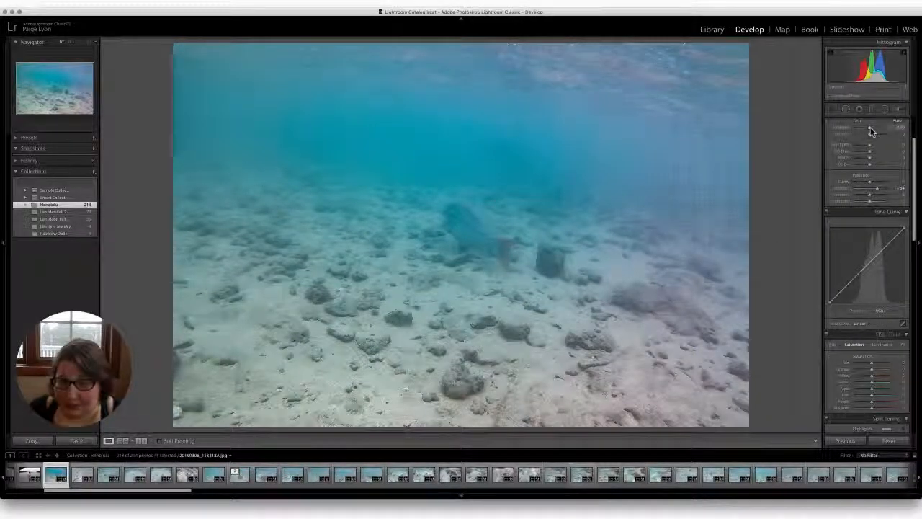
{"action": "left_click", "coordinate": [870, 129]}
{"action": "left_click_drag", "start_coordinate": [870, 129], "coordinate": [871, 128]}
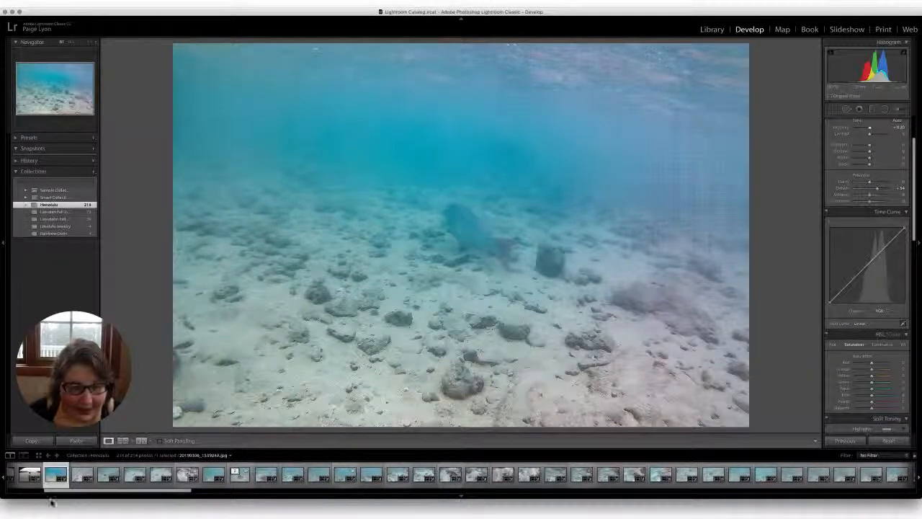
Synchronize the first underwater photo's develop settings to every photo through the last underwater one before the green landscapes, leaving Spot Removal unchecked.
{"action": "left_click_drag", "start_coordinate": [70, 491], "coordinate": [72, 491]}
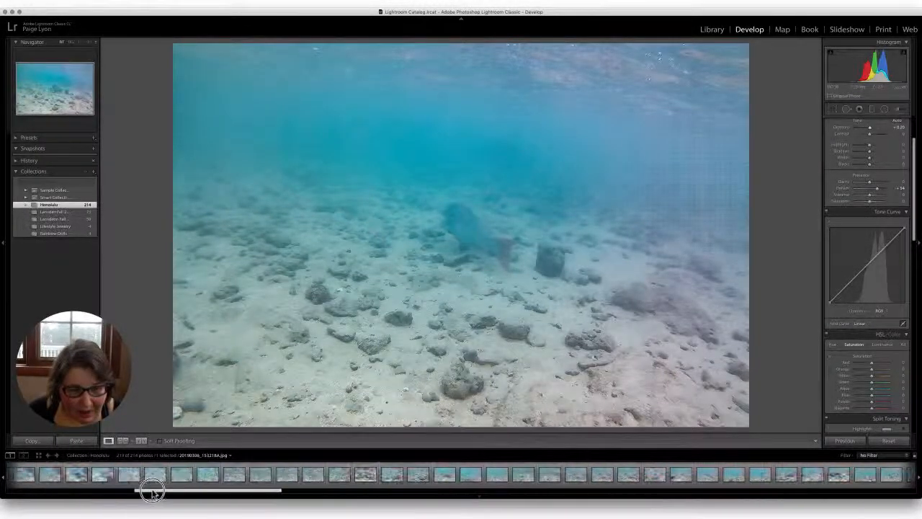
{"action": "left_click_drag", "start_coordinate": [245, 466], "coordinate": [440, 456]}
{"action": "left_click_drag", "start_coordinate": [573, 510], "coordinate": [539, 513]}
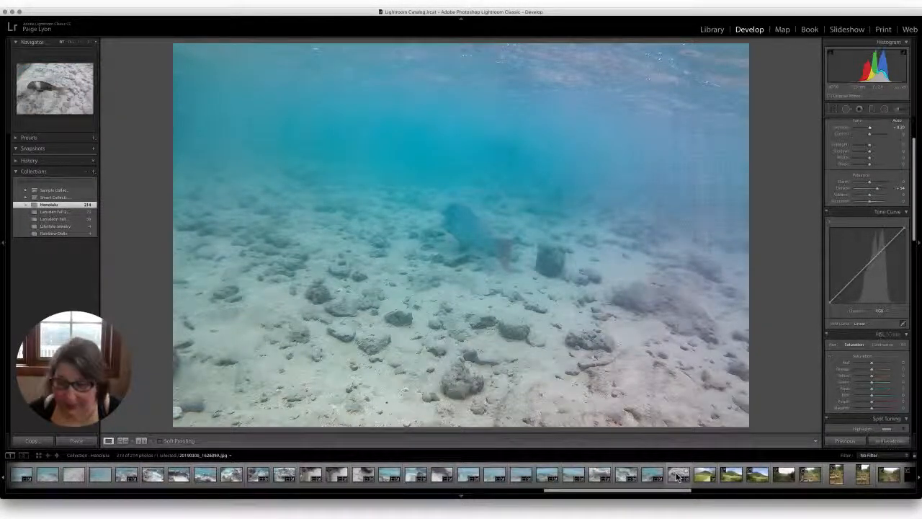
{"action": "left_click", "coordinate": [679, 477], "text": "shift"}
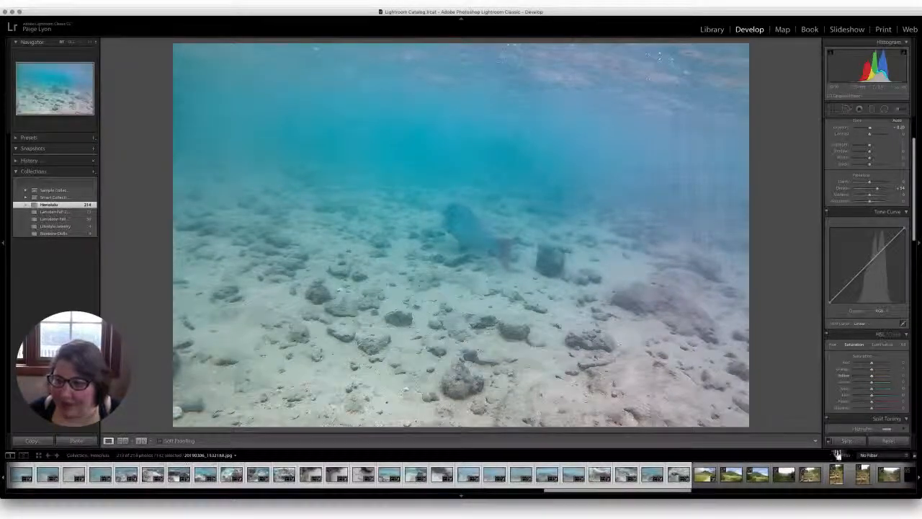
{"action": "left_click", "coordinate": [846, 442]}
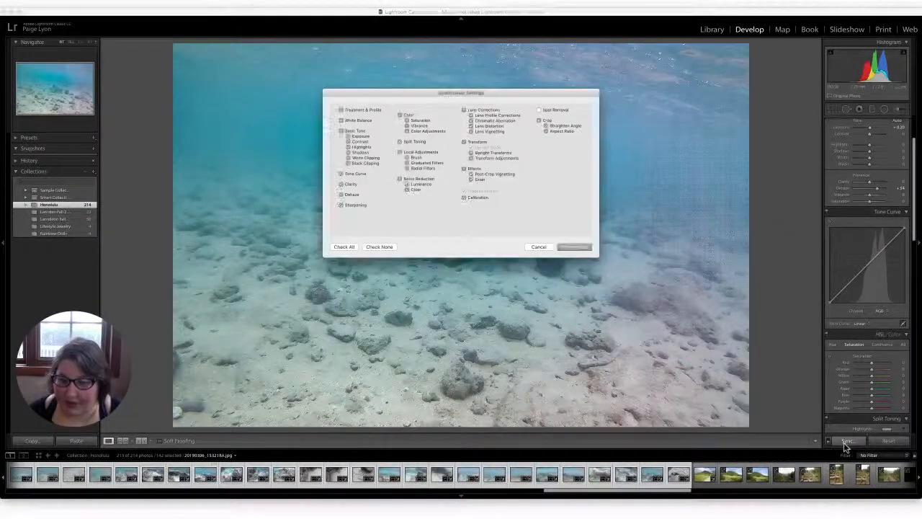
{"action": "left_click", "coordinate": [574, 247]}
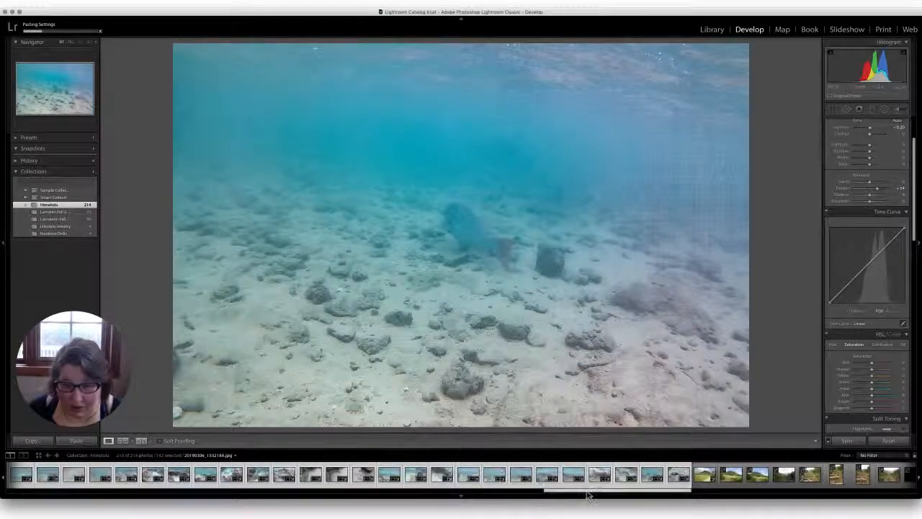
Compare the synchronized edits on the second and third underwater photos, returning to the one with the group of fish.
{"action": "left_click_drag", "start_coordinate": [583, 494], "coordinate": [22, 513]}
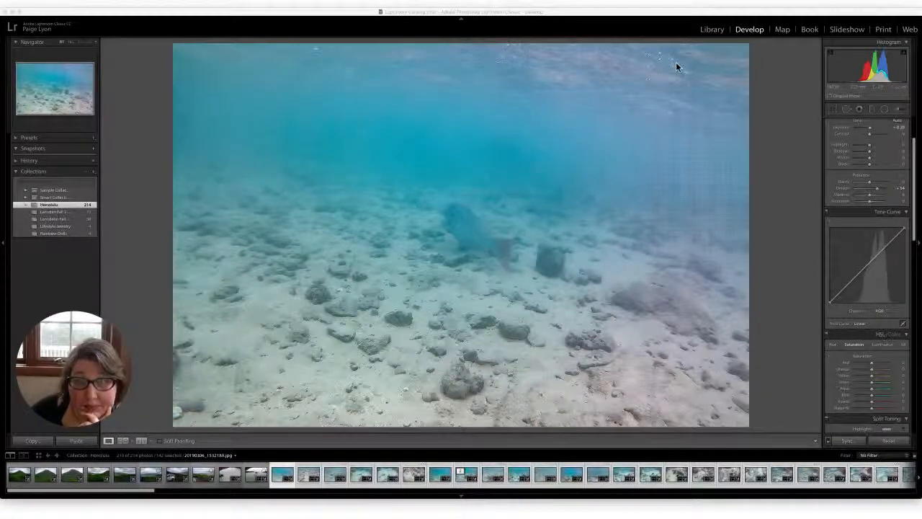
{"action": "left_click", "coordinate": [309, 477]}
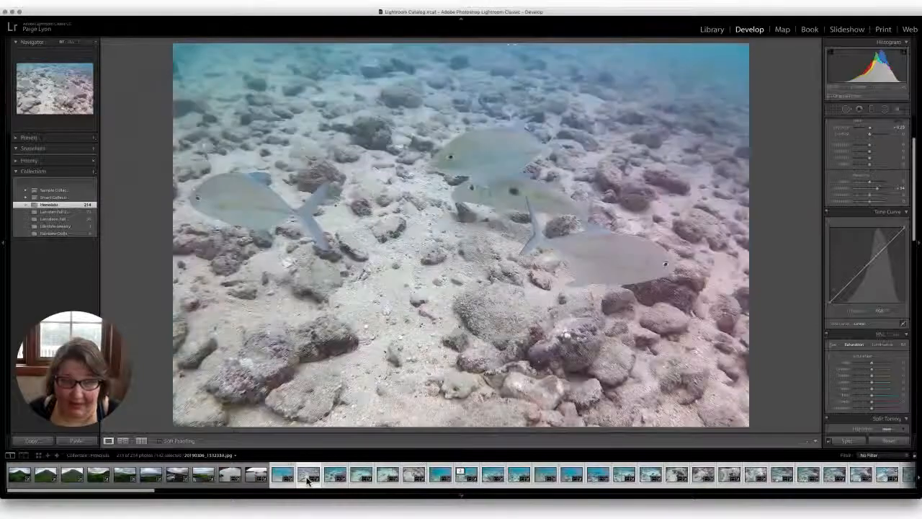
{"action": "left_click", "coordinate": [333, 477]}
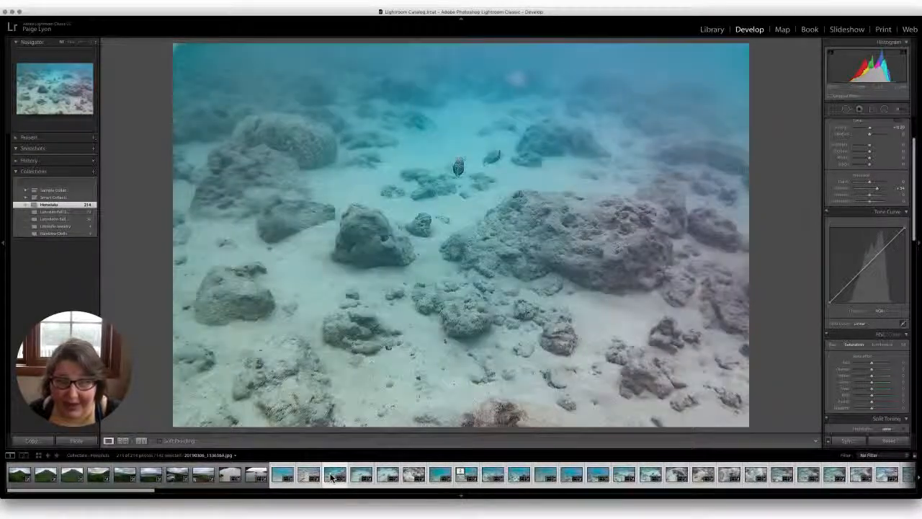
{"action": "left_click", "coordinate": [310, 477]}
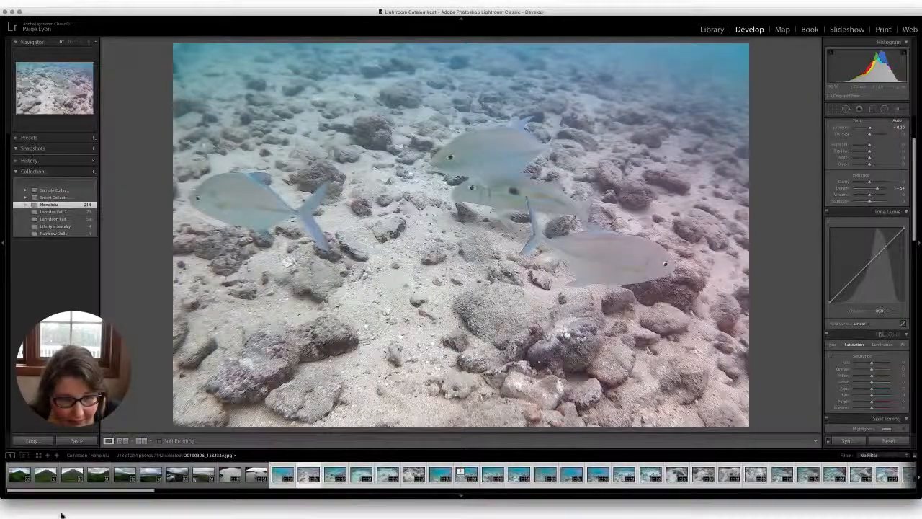
Browse the rest of the synchronized underwater photos and examine the edits on the triggerfish photo and its neighbor.
{"action": "left_click_drag", "start_coordinate": [90, 495], "coordinate": [200, 497]}
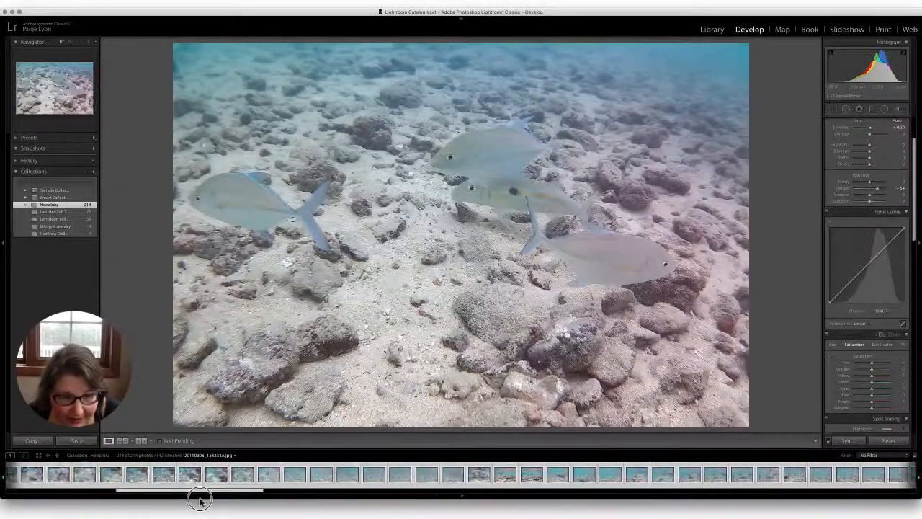
{"action": "left_click", "coordinate": [200, 497]}
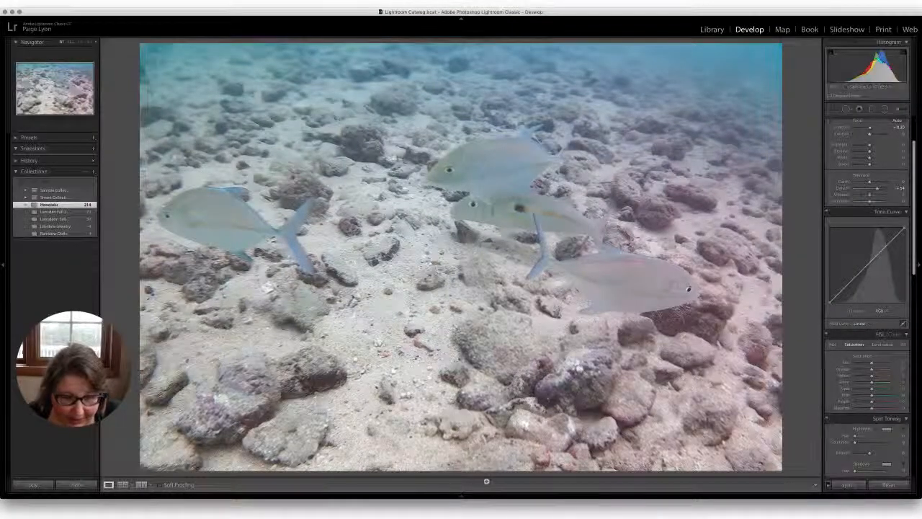
{"action": "key", "text": "t"}
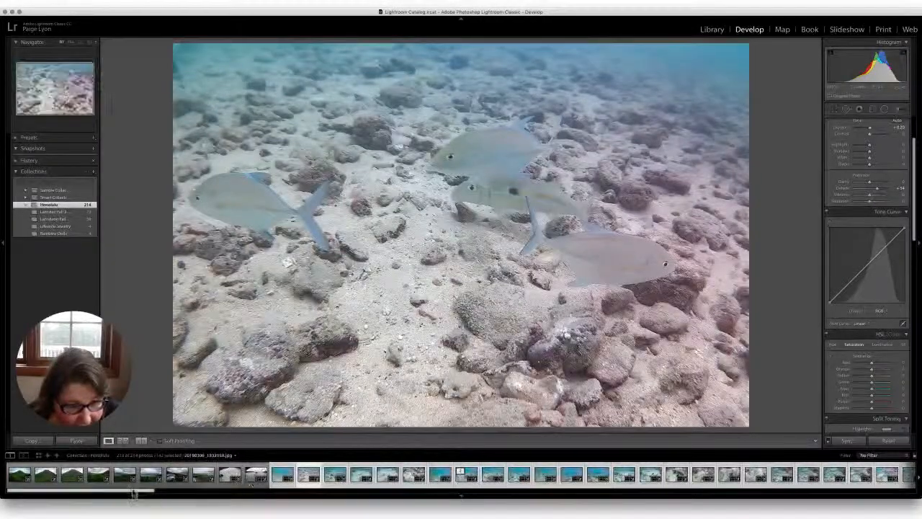
{"action": "left_click_drag", "start_coordinate": [157, 493], "coordinate": [568, 468]}
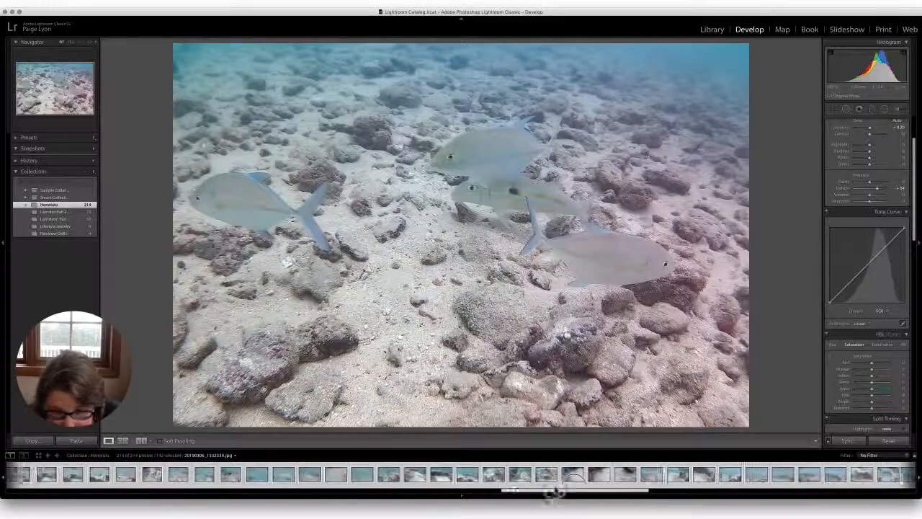
{"action": "mouse_move", "coordinate": [556, 492]}
{"action": "left_mouse_down"}
{"action": "mouse_move", "coordinate": [606, 486]}
{"action": "mouse_move", "coordinate": [555, 493]}
{"action": "left_mouse_up"}
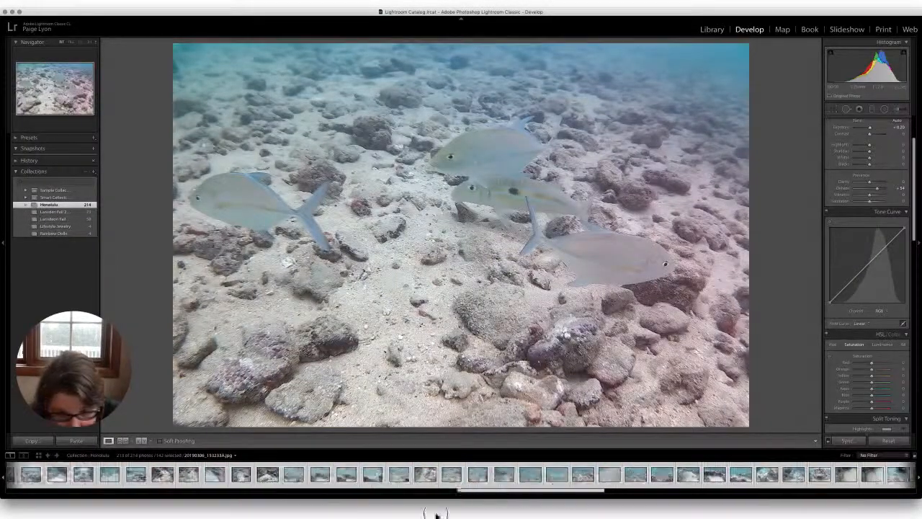
{"action": "left_click_drag", "start_coordinate": [382, 513], "coordinate": [112, 513]}
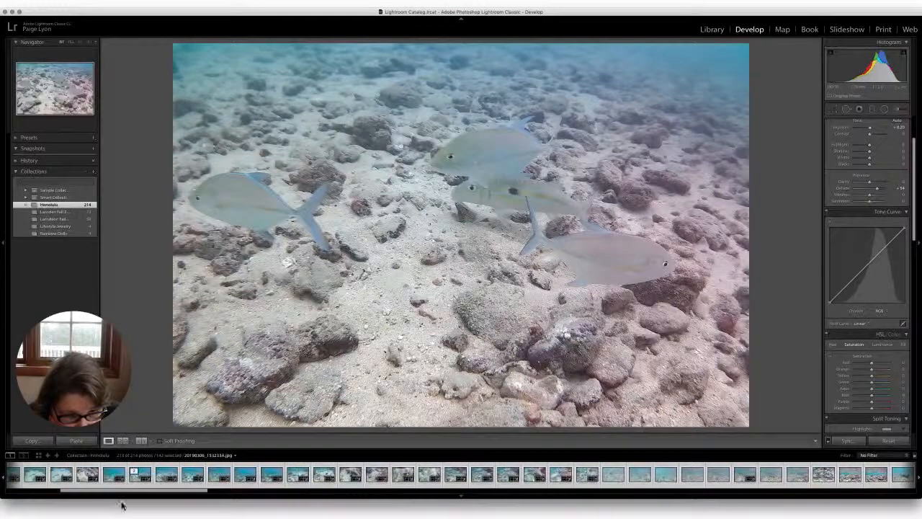
{"action": "left_click", "coordinate": [219, 474]}
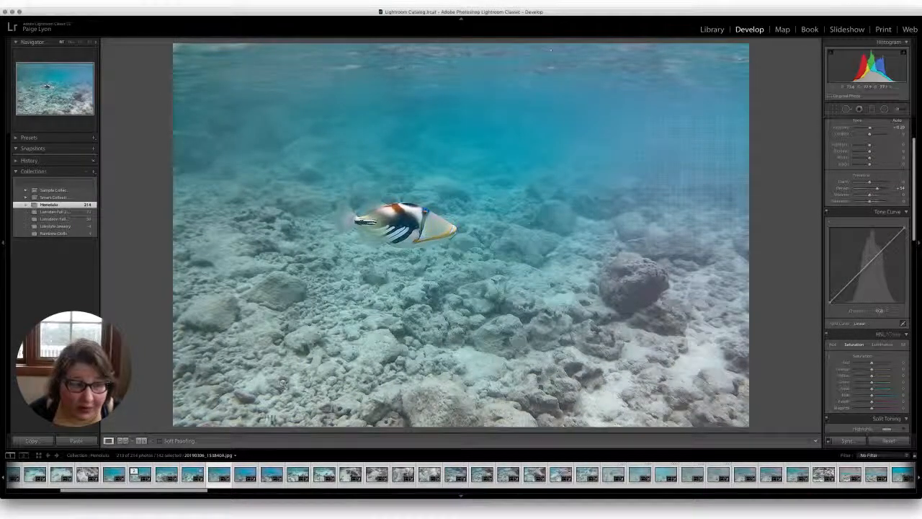
{"action": "left_click", "coordinate": [194, 476]}
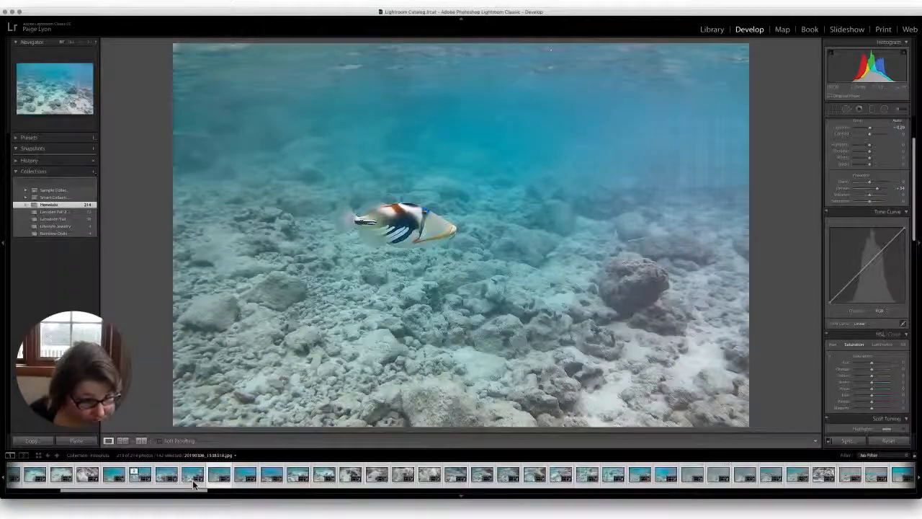
{"action": "key", "text": "Right"}
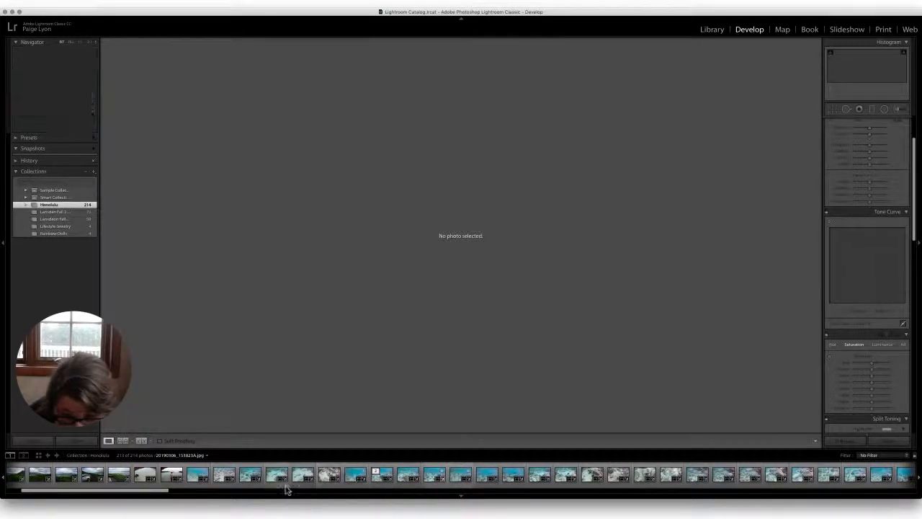
Open the triggerfish photo in Adobe Photoshop CC 2019 as a copy with Lightroom adjustments.
{"action": "left_click_drag", "start_coordinate": [108, 494], "coordinate": [126, 506]}
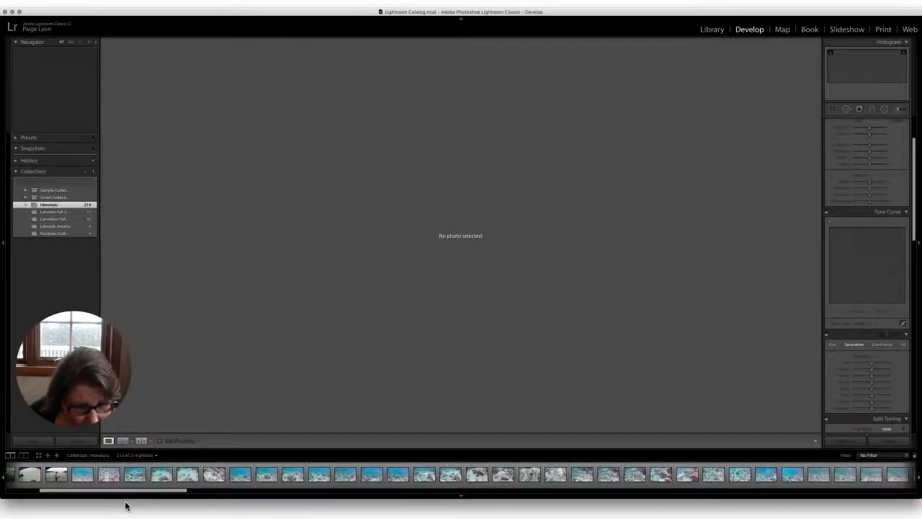
{"action": "left_click", "coordinate": [345, 475]}
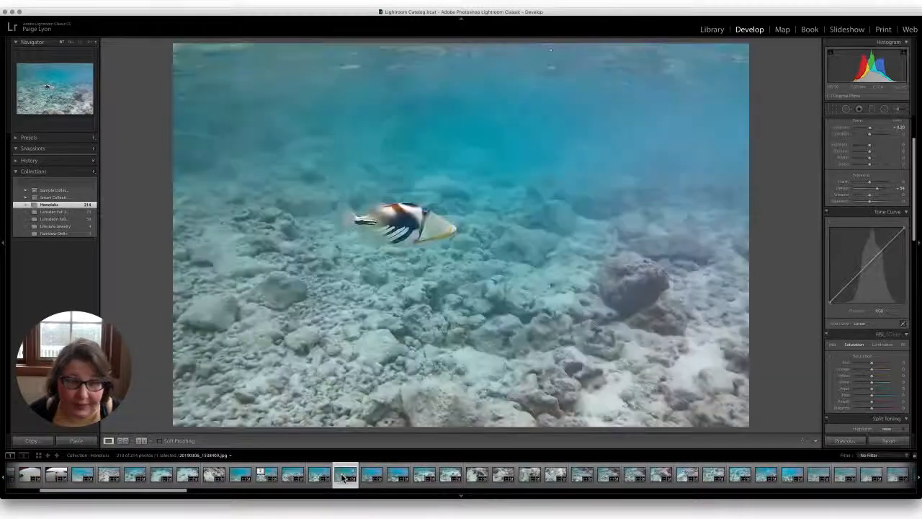
{"action": "right_click", "coordinate": [344, 477]}
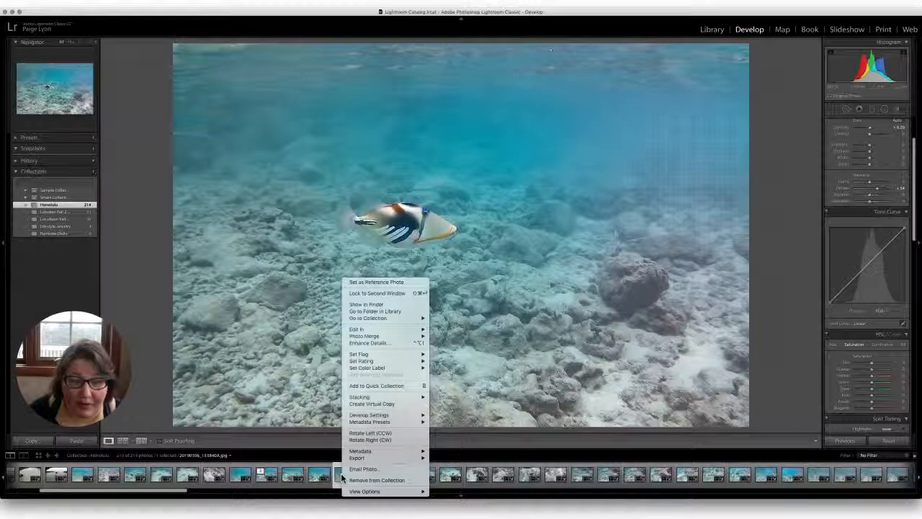
{"action": "mouse_move", "coordinate": [389, 329]}
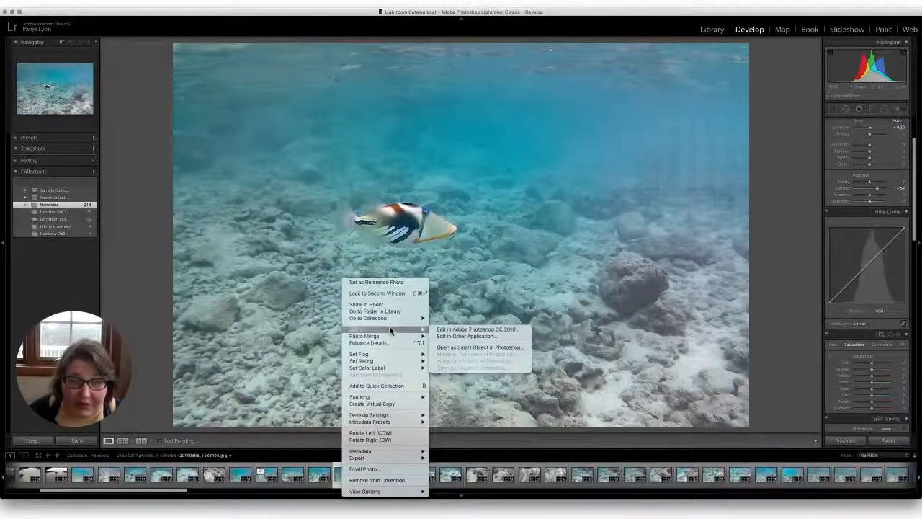
{"action": "left_click", "coordinate": [482, 330]}
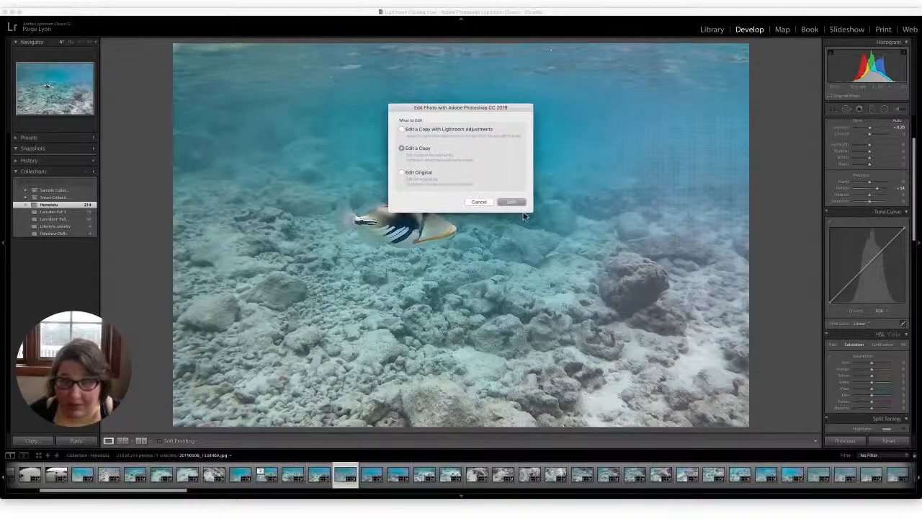
{"action": "left_click", "coordinate": [401, 130]}
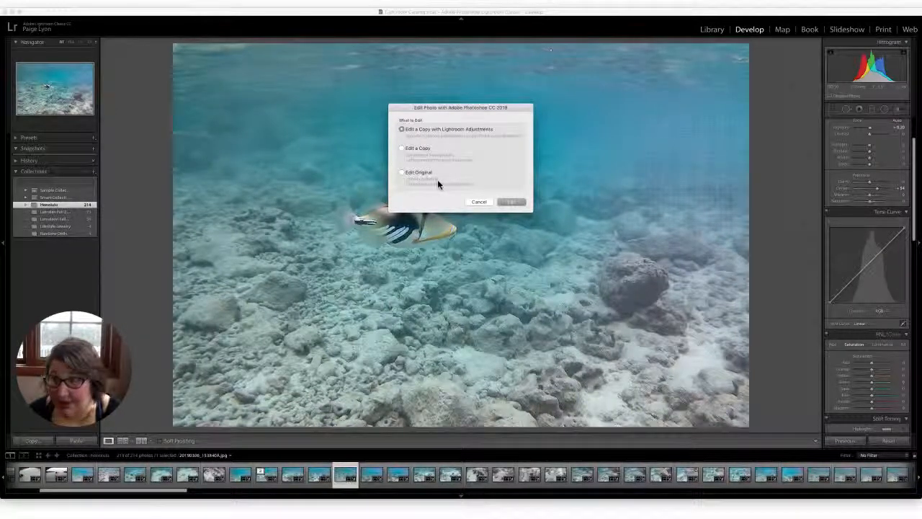
{"action": "left_click", "coordinate": [511, 202]}
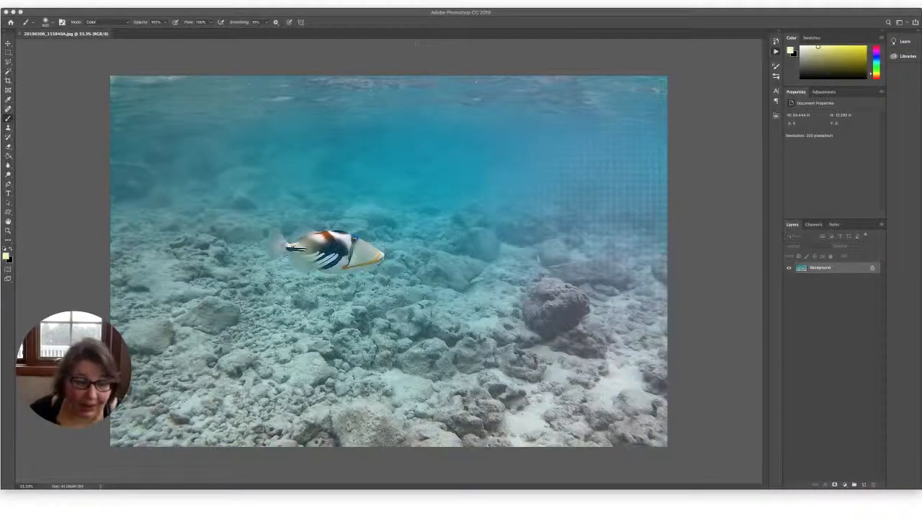
{"action": "key", "text": "alt+F9"}
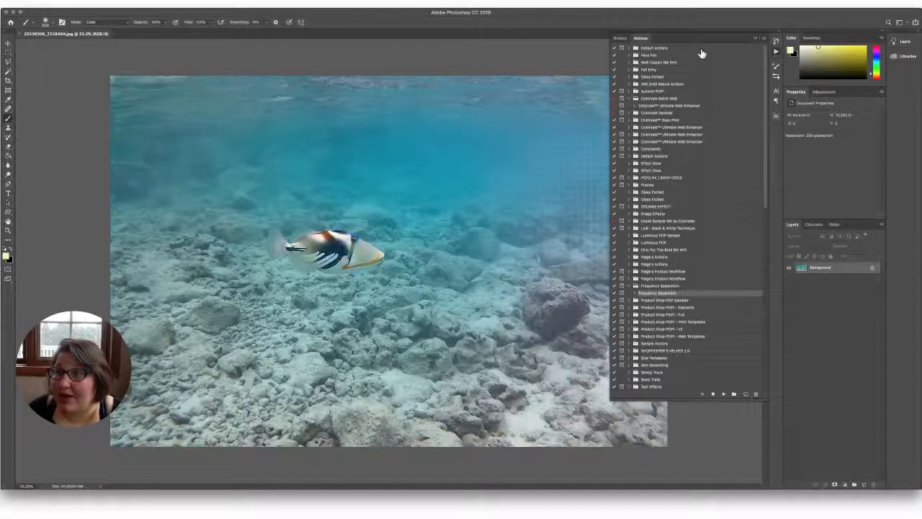
{"action": "left_click", "coordinate": [755, 39]}
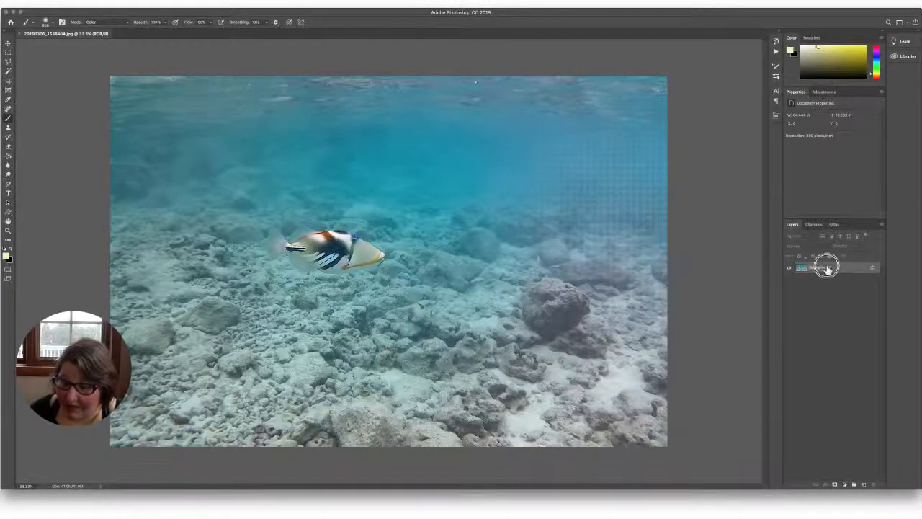
Duplicate the Background layer and apply a Gaussian Blur with a radius of 3.0 pixels to the copy.
{"action": "left_click", "coordinate": [863, 485]}
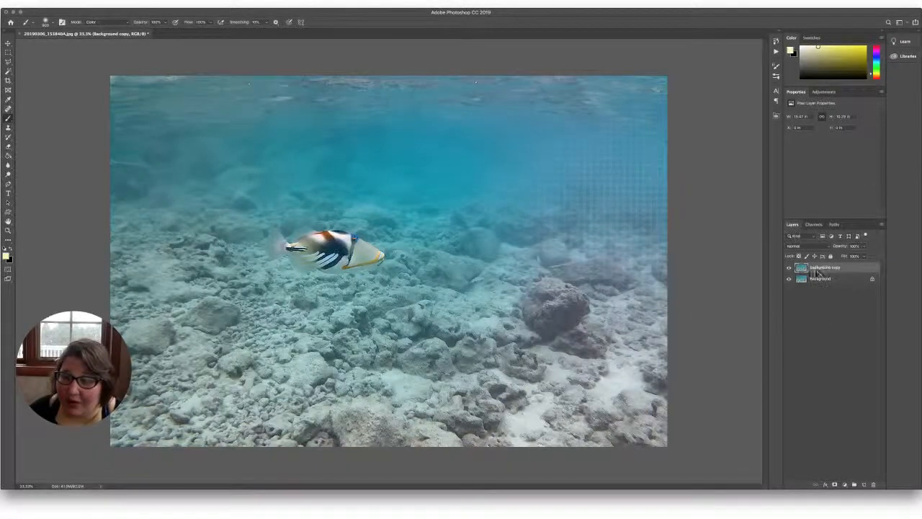
{"action": "left_click", "coordinate": [176, 4]}
{"action": "mouse_move", "coordinate": [220, 90]}
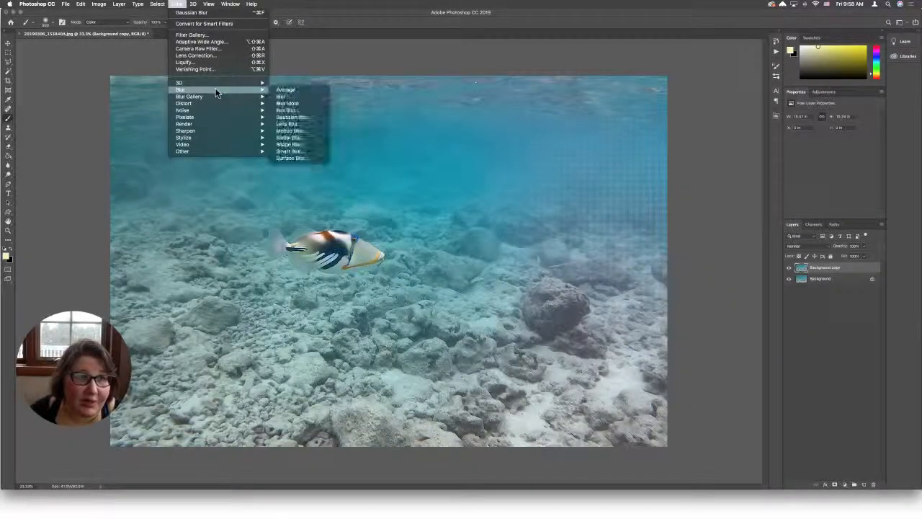
{"action": "left_click", "coordinate": [293, 117]}
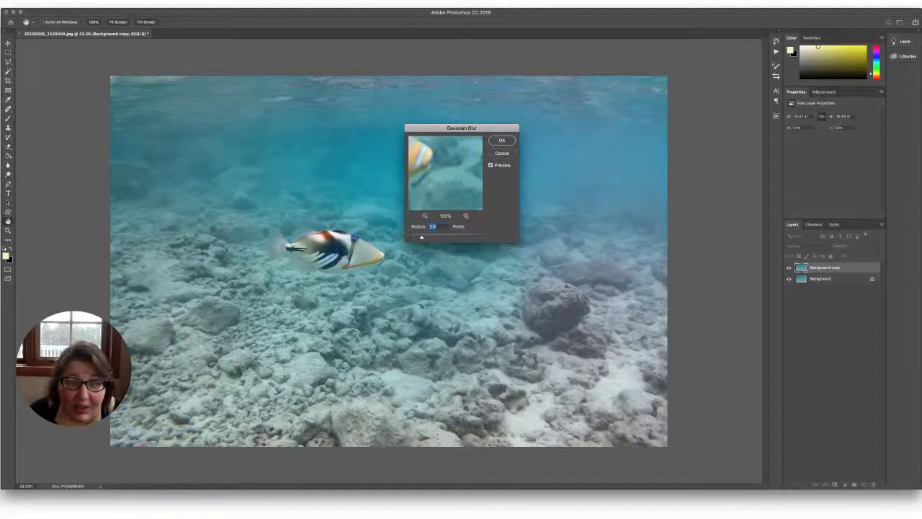
{"action": "left_click_drag", "start_coordinate": [431, 187], "coordinate": [552, 181]}
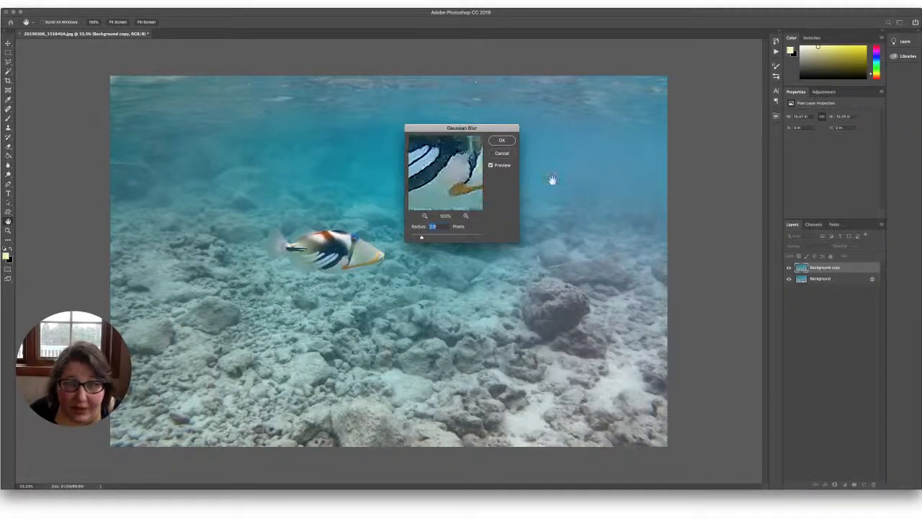
{"action": "left_click", "coordinate": [440, 175]}
{"action": "left_click_drag", "start_coordinate": [440, 175], "coordinate": [674, 170]}
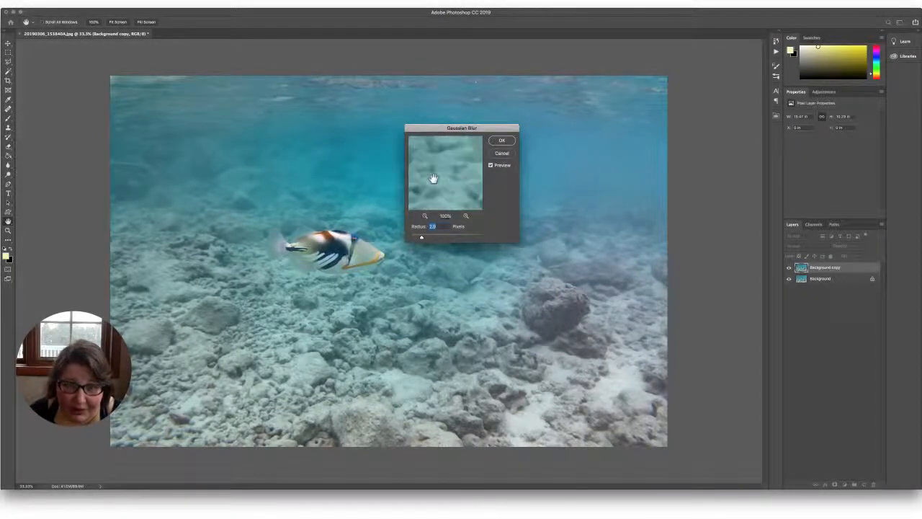
{"action": "left_click_drag", "start_coordinate": [433, 179], "coordinate": [682, 242]}
{"action": "left_click_drag", "start_coordinate": [426, 180], "coordinate": [650, 173]}
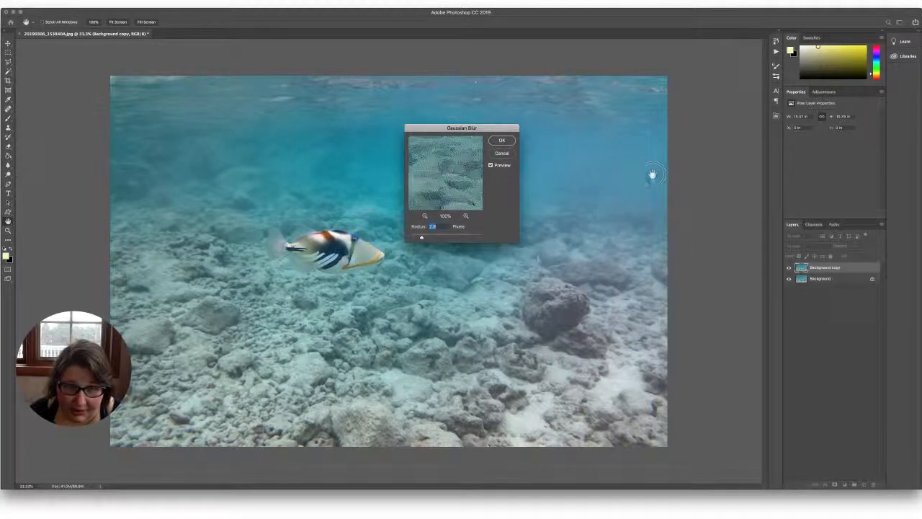
{"action": "left_click_drag", "start_coordinate": [436, 188], "coordinate": [521, 210]}
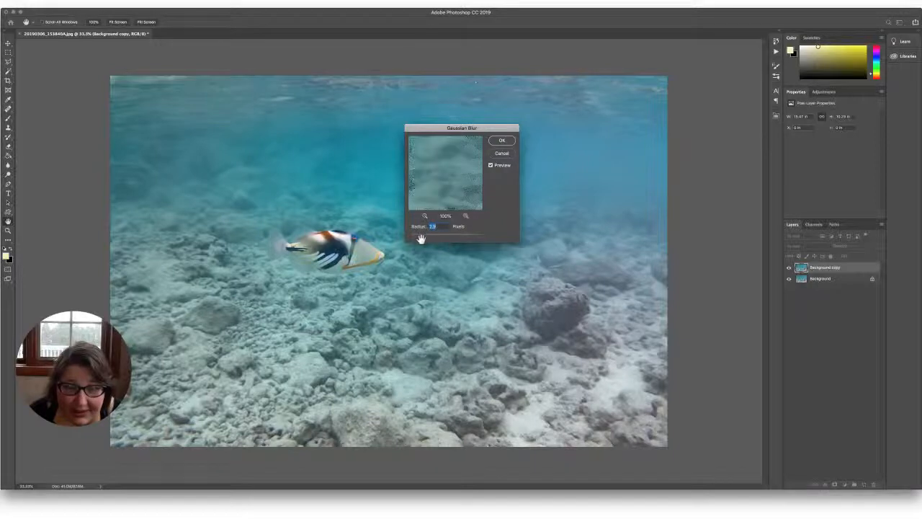
{"action": "left_click_drag", "start_coordinate": [421, 239], "coordinate": [425, 240]}
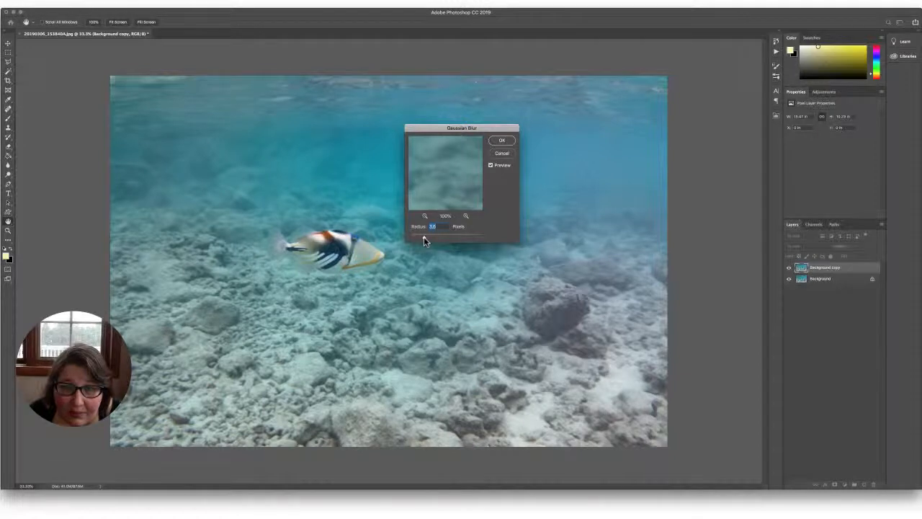
{"action": "mouse_move", "coordinate": [423, 238]}
{"action": "left_mouse_down"}
{"action": "mouse_move", "coordinate": [434, 241]}
{"action": "mouse_move", "coordinate": [422, 239]}
{"action": "left_mouse_up"}
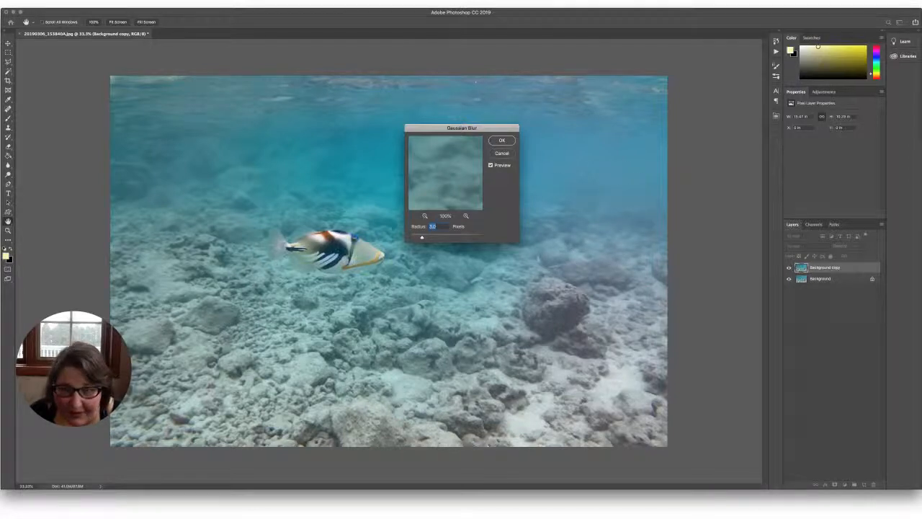
{"action": "left_click", "coordinate": [500, 141]}
{"action": "key", "text": "b"}
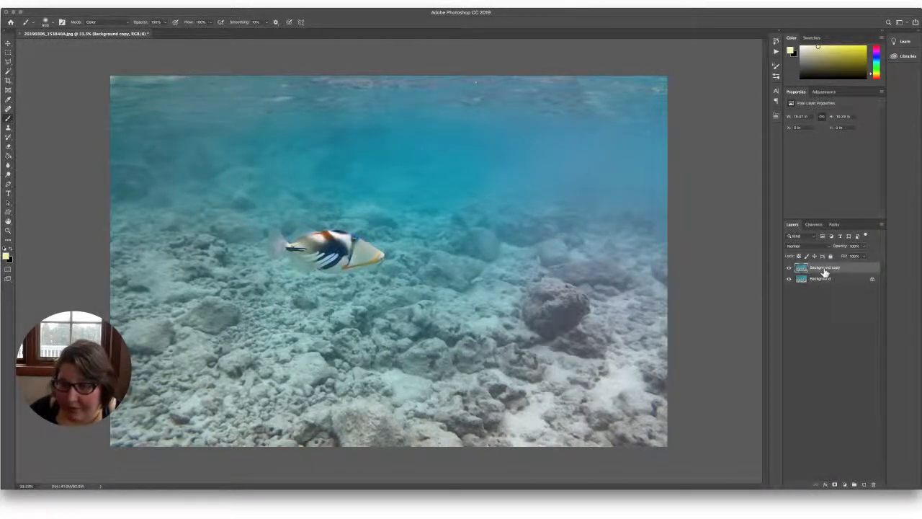
Duplicate the blurred layer and apply a High Pass filter with a radius of about 6.0 pixels to the new copy.
{"action": "left_click_drag", "start_coordinate": [825, 272], "coordinate": [864, 488]}
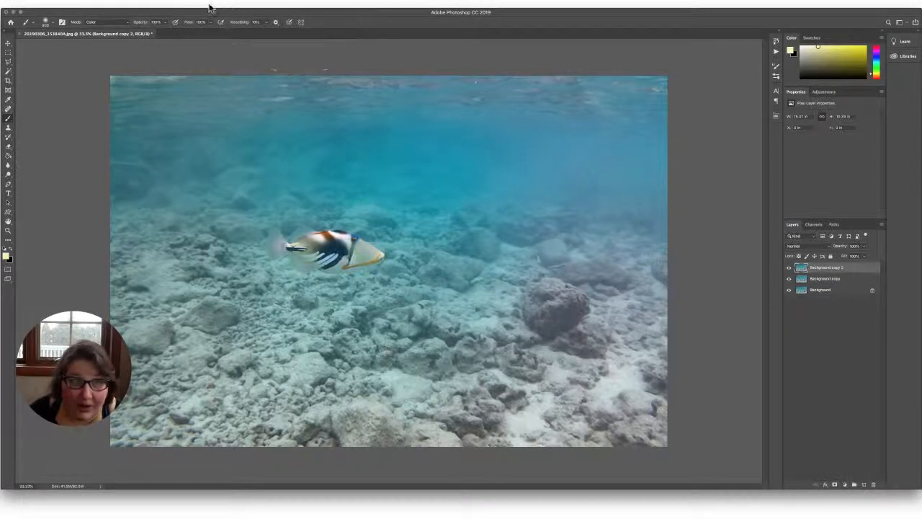
{"action": "left_click", "coordinate": [177, 4]}
{"action": "mouse_move", "coordinate": [206, 150]}
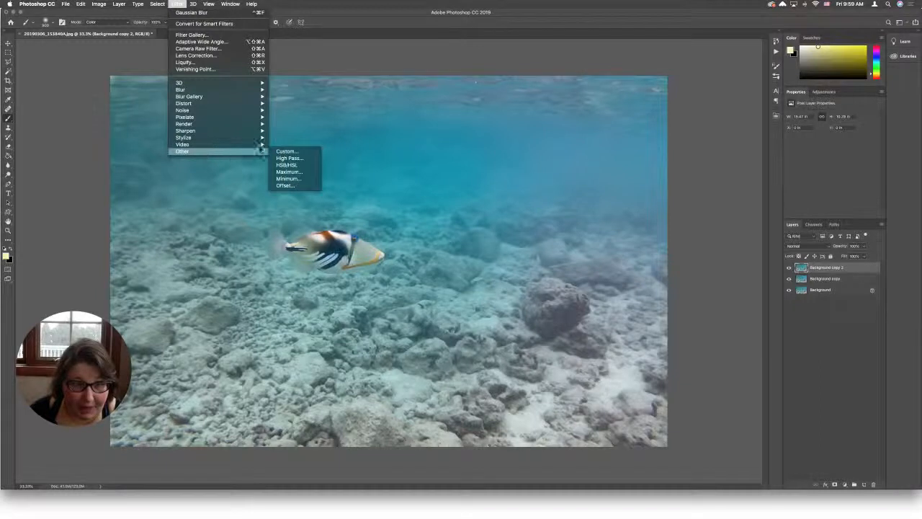
{"action": "left_click", "coordinate": [292, 158]}
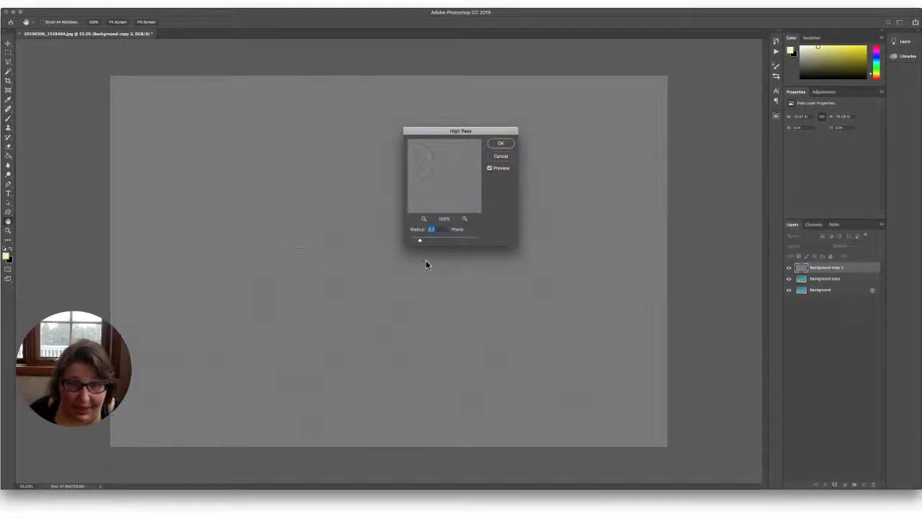
{"action": "left_click_drag", "start_coordinate": [421, 243], "coordinate": [430, 244]}
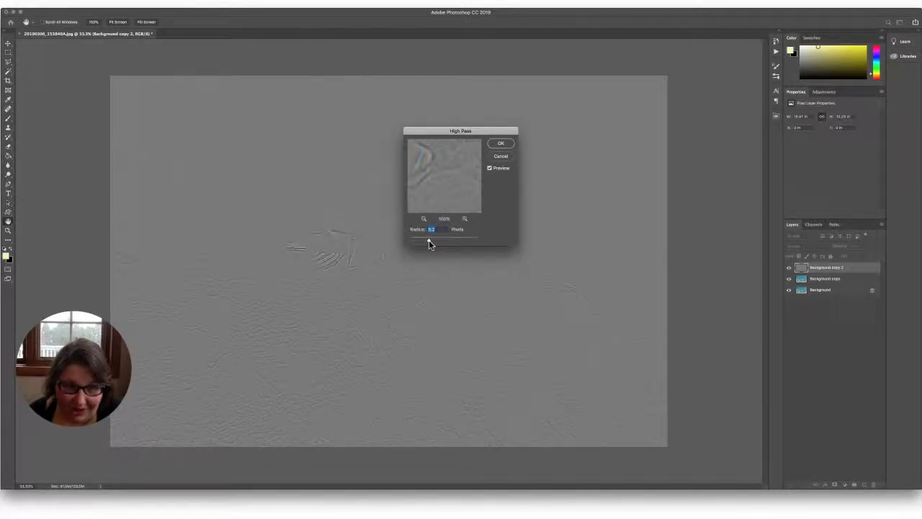
{"action": "left_click_drag", "start_coordinate": [429, 243], "coordinate": [430, 244]}
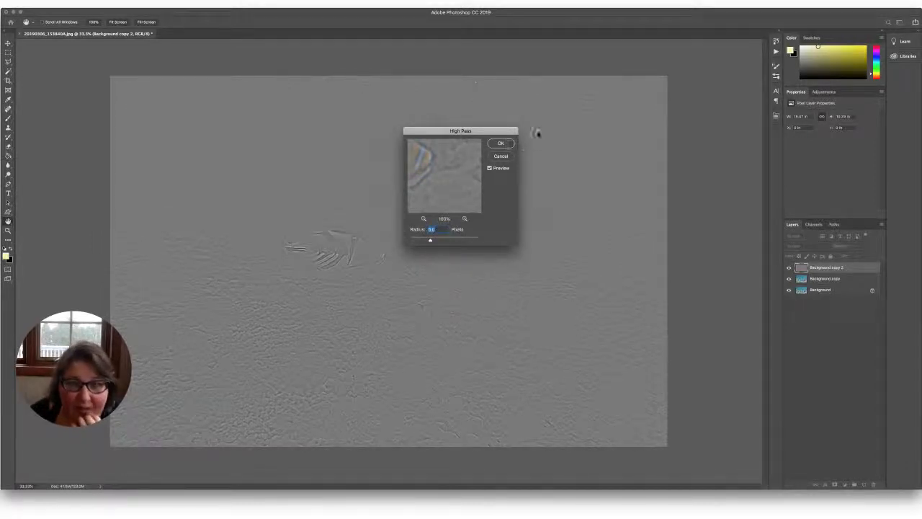
{"action": "left_click", "coordinate": [501, 144]}
{"action": "key", "text": "b"}
Set the High Pass layer's blend mode to Overlay and give it a layer mask inverted to black.
{"action": "left_click", "coordinate": [796, 247]}
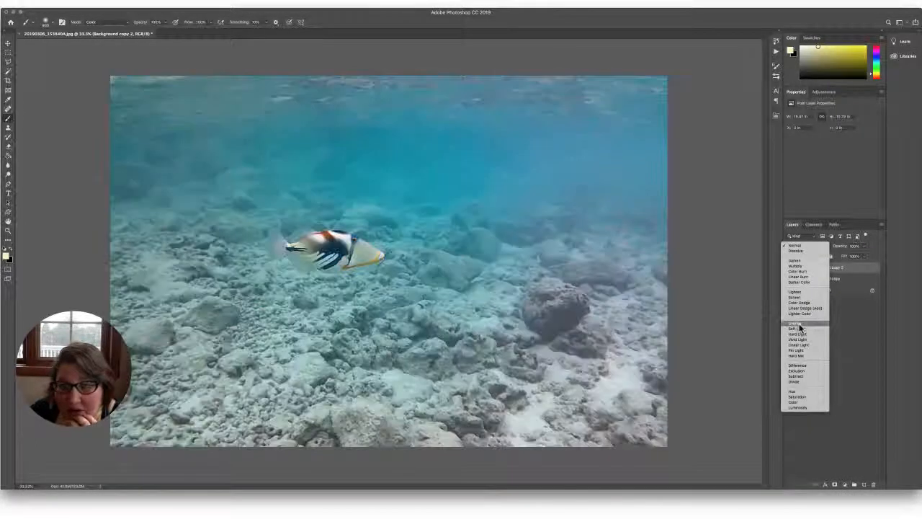
{"action": "left_click", "coordinate": [800, 326]}
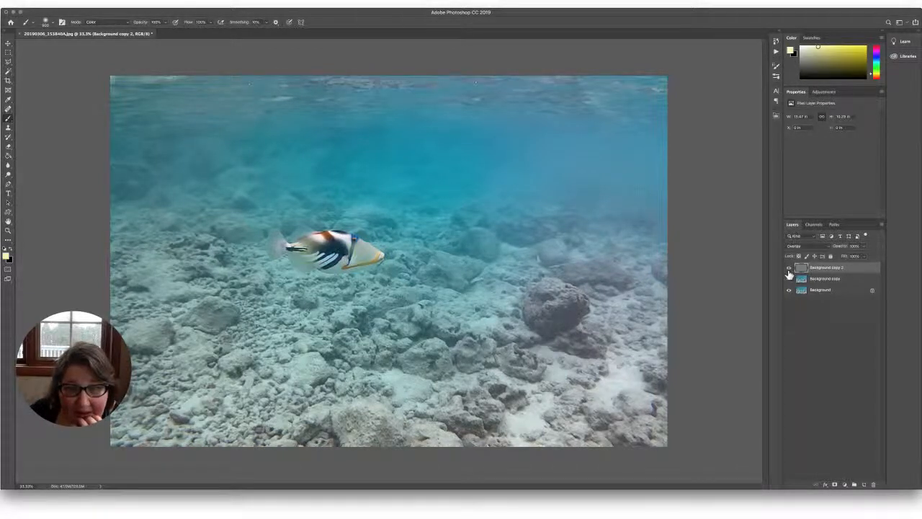
{"action": "left_click", "coordinate": [813, 269]}
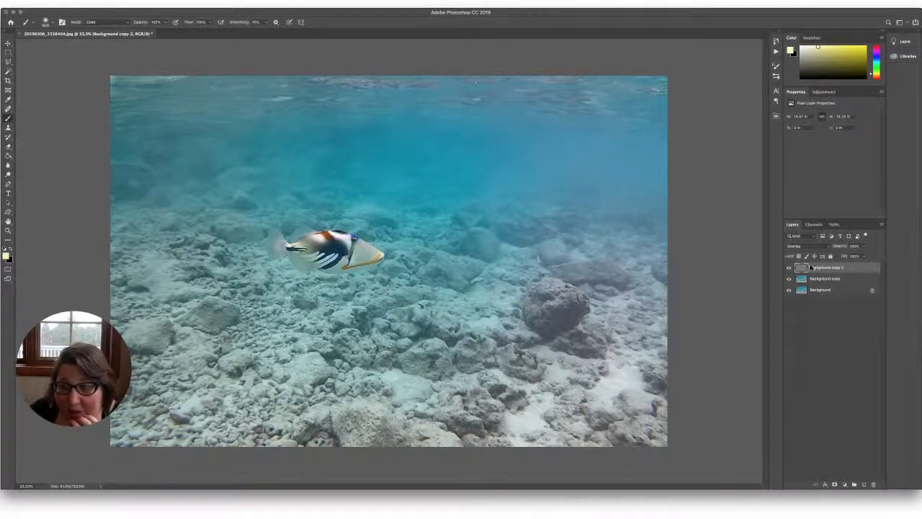
{"action": "left_click", "coordinate": [833, 485]}
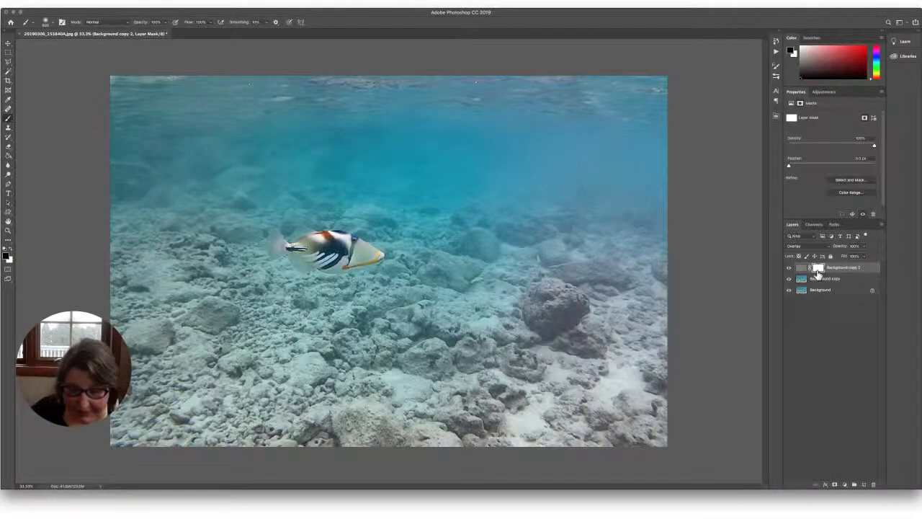
{"action": "key", "text": "ctrl+i"}
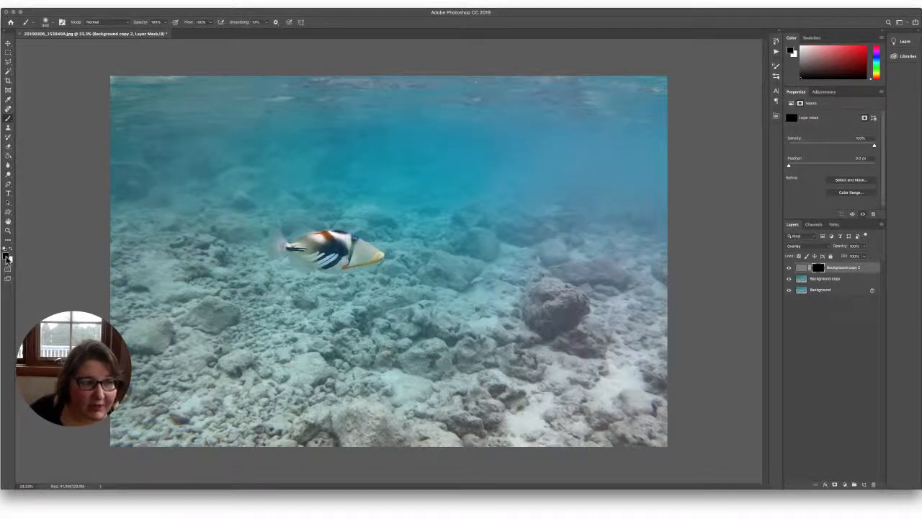
Paint white over the triggerfish on the High Pass layer's mask to reveal its sharpening.
{"action": "left_click", "coordinate": [9, 252]}
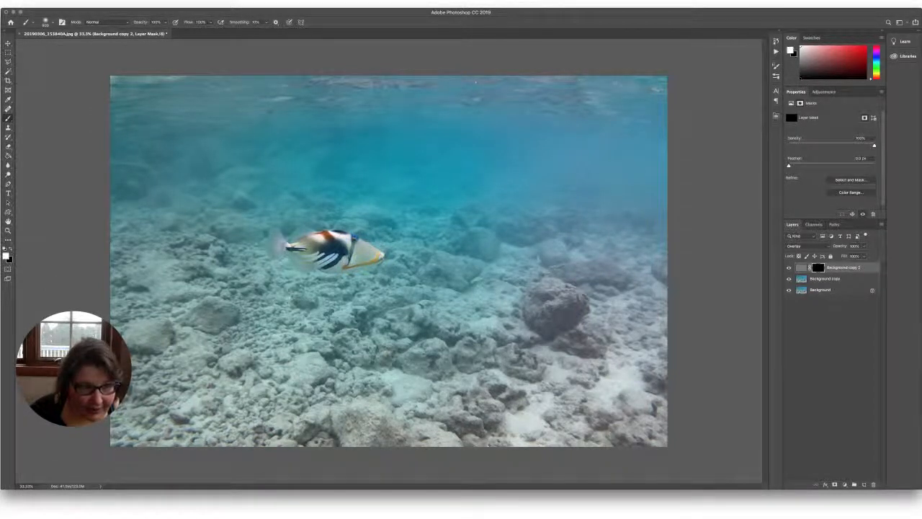
{"action": "key", "text": "["}
{"action": "key", "text": "["}
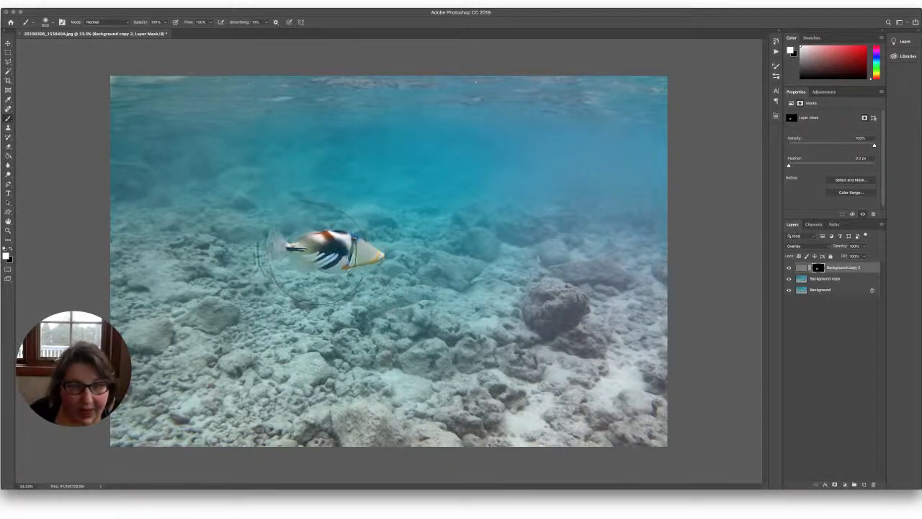
{"action": "mouse_move", "coordinate": [323, 253]}
{"action": "left_mouse_down"}
{"action": "mouse_move", "coordinate": [283, 246]}
{"action": "mouse_move", "coordinate": [369, 257]}
{"action": "mouse_move", "coordinate": [267, 242]}
{"action": "mouse_move", "coordinate": [337, 258]}
{"action": "mouse_move", "coordinate": [372, 258]}
{"action": "mouse_move", "coordinate": [278, 244]}
{"action": "mouse_move", "coordinate": [378, 249]}
{"action": "mouse_move", "coordinate": [363, 249]}
{"action": "mouse_move", "coordinate": [353, 264]}
{"action": "mouse_move", "coordinate": [304, 258]}
{"action": "left_mouse_up"}
Paint white with a smaller brush over the dark rock and the surrounding reef floor on the High Pass layer's mask.
{"action": "key", "text": "["}
{"action": "key", "text": "["}
{"action": "key", "text": "["}
{"action": "key", "text": "["}
{"action": "key", "text": "["}
{"action": "key", "text": "["}
{"action": "key", "text": "["}
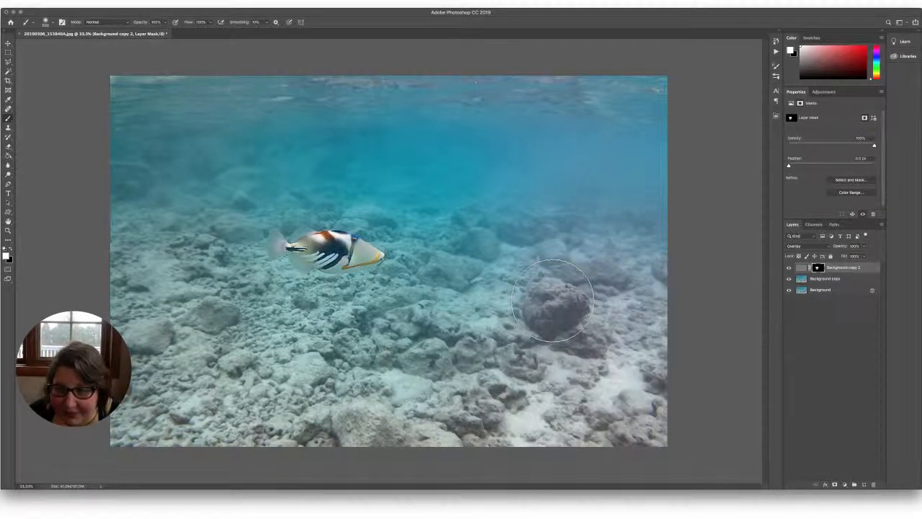
{"action": "mouse_move", "coordinate": [551, 301]}
{"action": "left_mouse_down"}
{"action": "mouse_move", "coordinate": [575, 305]}
{"action": "mouse_move", "coordinate": [544, 307]}
{"action": "left_mouse_up"}
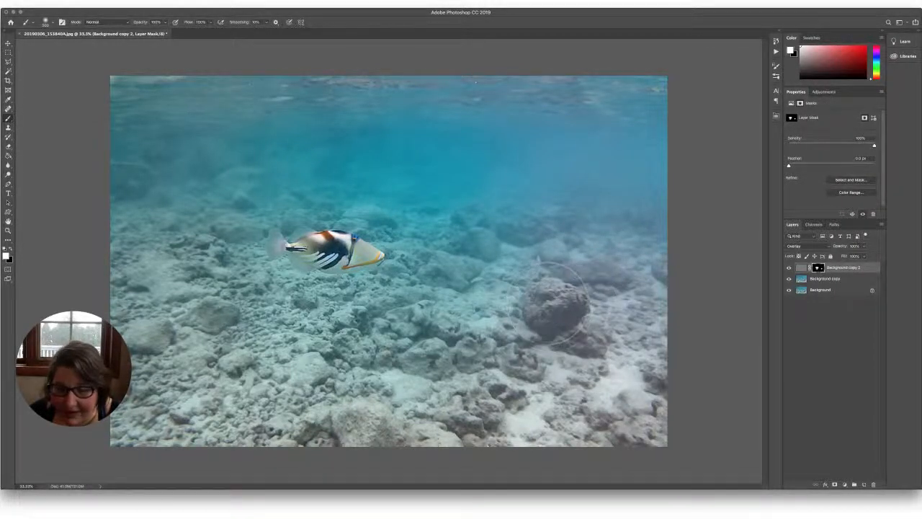
{"action": "mouse_move", "coordinate": [212, 328]}
{"action": "left_mouse_down"}
{"action": "mouse_move", "coordinate": [206, 319]}
{"action": "mouse_move", "coordinate": [259, 328]}
{"action": "mouse_move", "coordinate": [325, 302]}
{"action": "mouse_move", "coordinate": [371, 341]}
{"action": "mouse_move", "coordinate": [461, 354]}
{"action": "mouse_move", "coordinate": [472, 344]}
{"action": "mouse_move", "coordinate": [441, 322]}
{"action": "mouse_move", "coordinate": [389, 332]}
{"action": "mouse_move", "coordinate": [211, 320]}
{"action": "mouse_move", "coordinate": [183, 288]}
{"action": "mouse_move", "coordinate": [389, 278]}
{"action": "mouse_move", "coordinate": [477, 300]}
{"action": "mouse_move", "coordinate": [525, 288]}
{"action": "mouse_move", "coordinate": [545, 308]}
{"action": "mouse_move", "coordinate": [244, 323]}
{"action": "mouse_move", "coordinate": [189, 299]}
{"action": "mouse_move", "coordinate": [242, 285]}
{"action": "mouse_move", "coordinate": [560, 309]}
{"action": "mouse_move", "coordinate": [454, 346]}
{"action": "mouse_move", "coordinate": [241, 381]}
{"action": "mouse_move", "coordinate": [198, 305]}
{"action": "mouse_move", "coordinate": [464, 277]}
{"action": "left_mouse_up"}
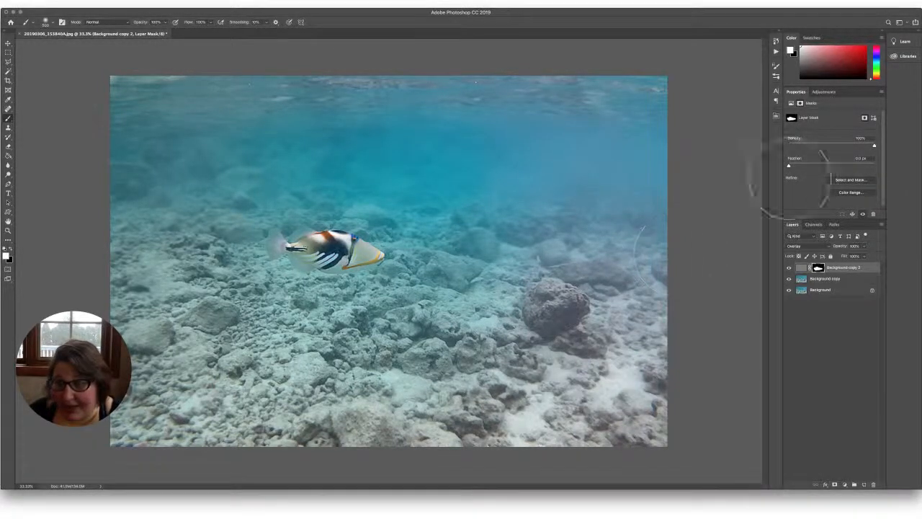
Add a Gradient Fill layer and set the gradient's starting stop to a teal sampled from the water above the triggerfish.
{"action": "left_click", "coordinate": [845, 491]}
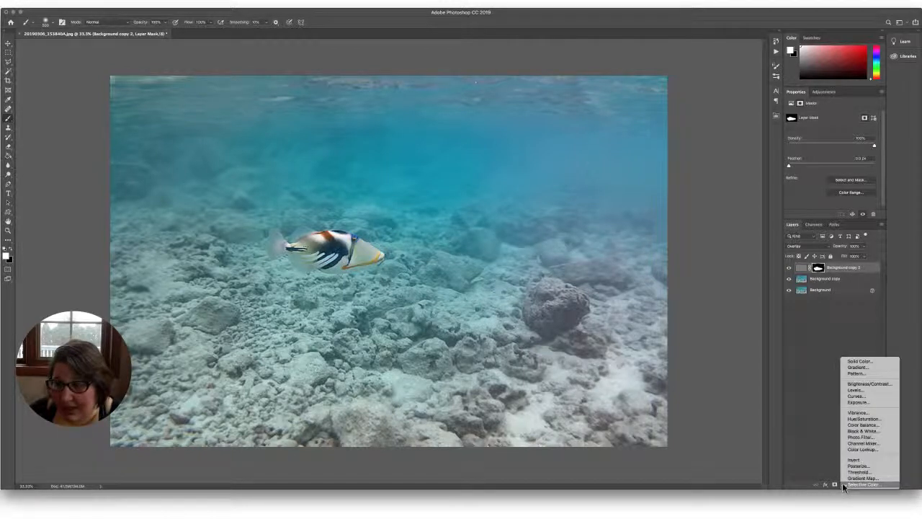
{"action": "left_click", "coordinate": [858, 371]}
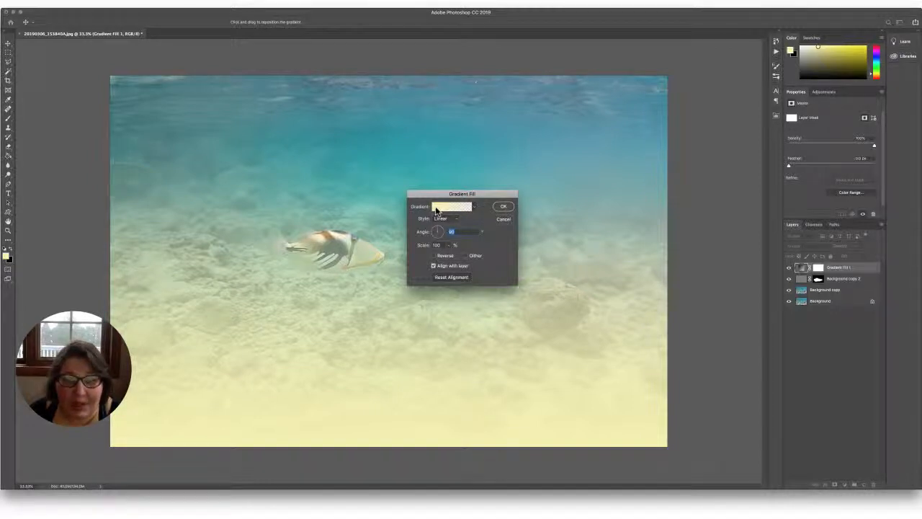
{"action": "left_click", "coordinate": [436, 210]}
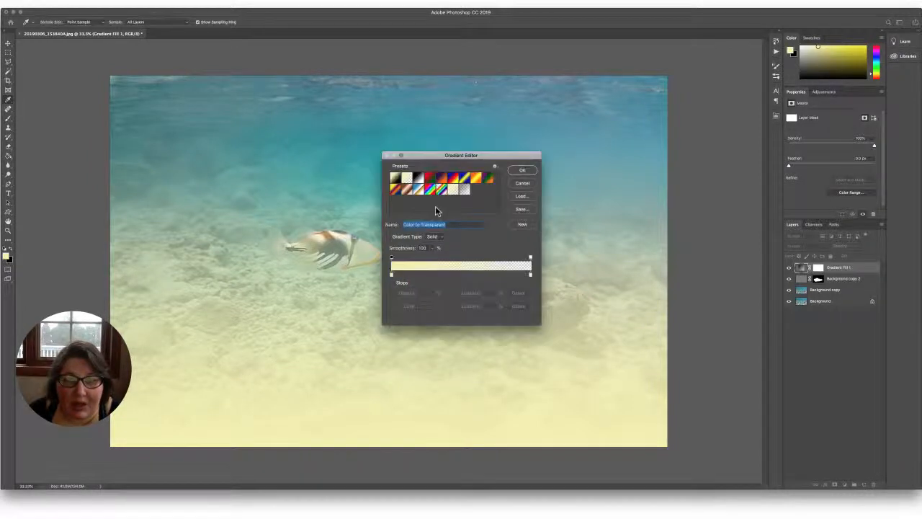
{"action": "double_click", "coordinate": [391, 276]}
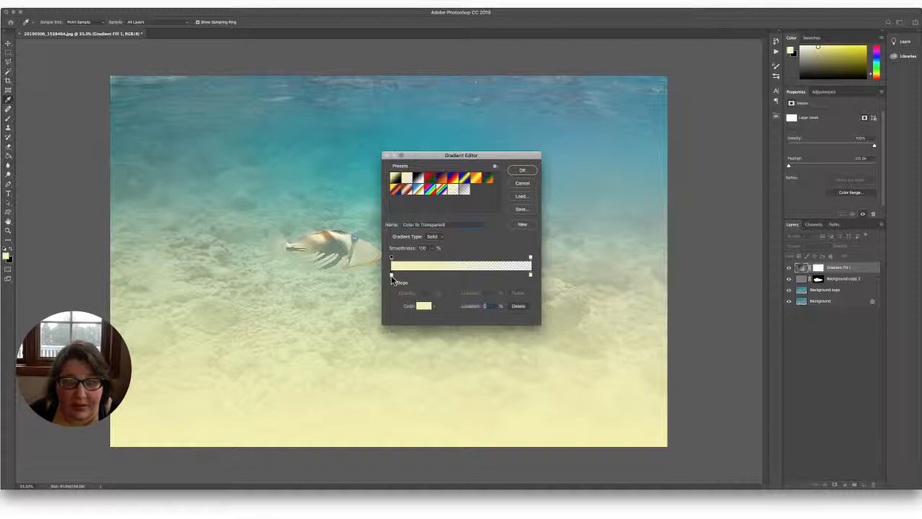
{"action": "left_click", "coordinate": [306, 119]}
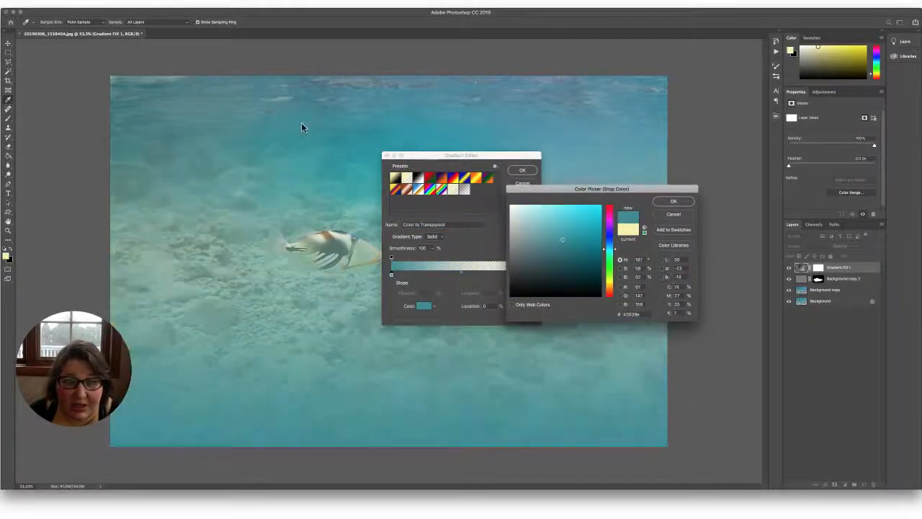
{"action": "left_click", "coordinate": [687, 204]}
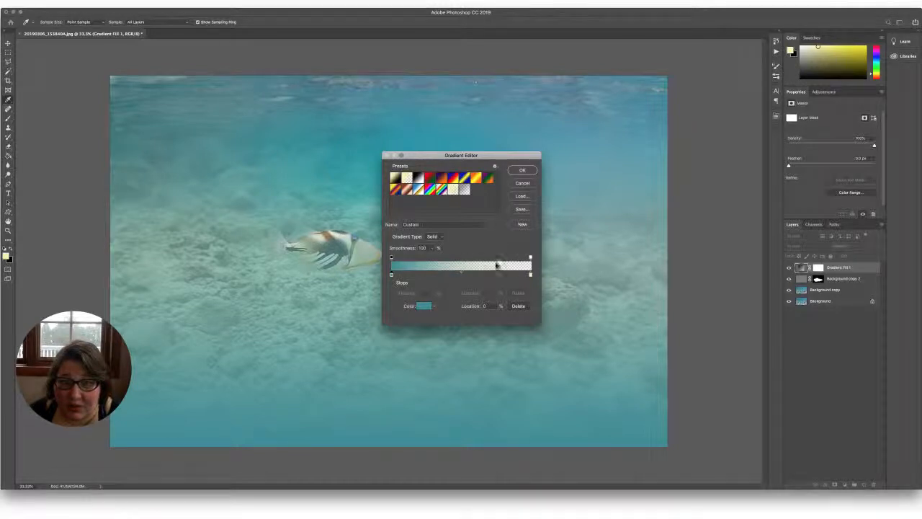
Set the gradient's end stop to a deeper blue sampled from the open water and accept the edited gradient.
{"action": "double_click", "coordinate": [531, 276]}
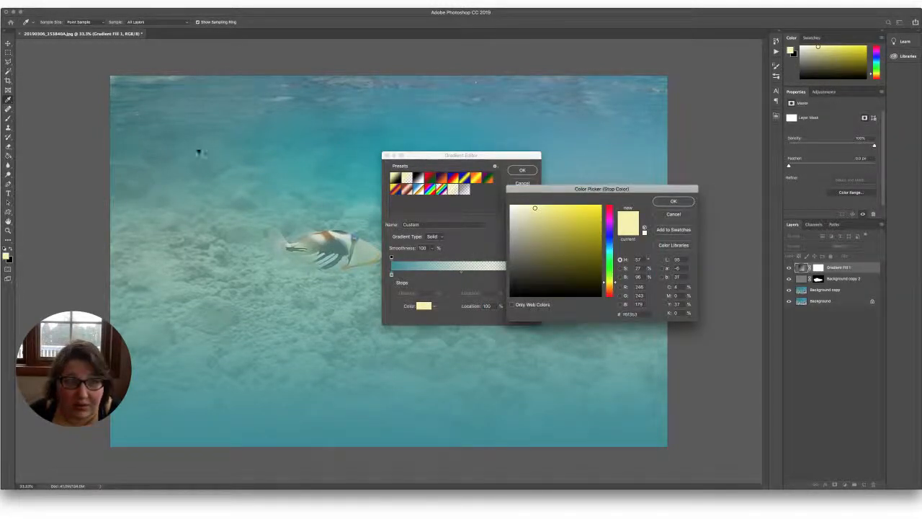
{"action": "left_click", "coordinate": [361, 133]}
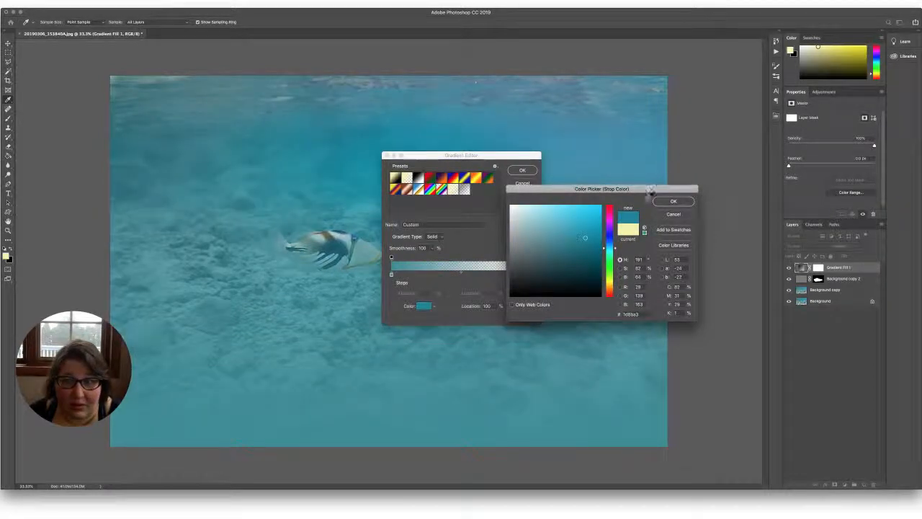
{"action": "left_click", "coordinate": [673, 201]}
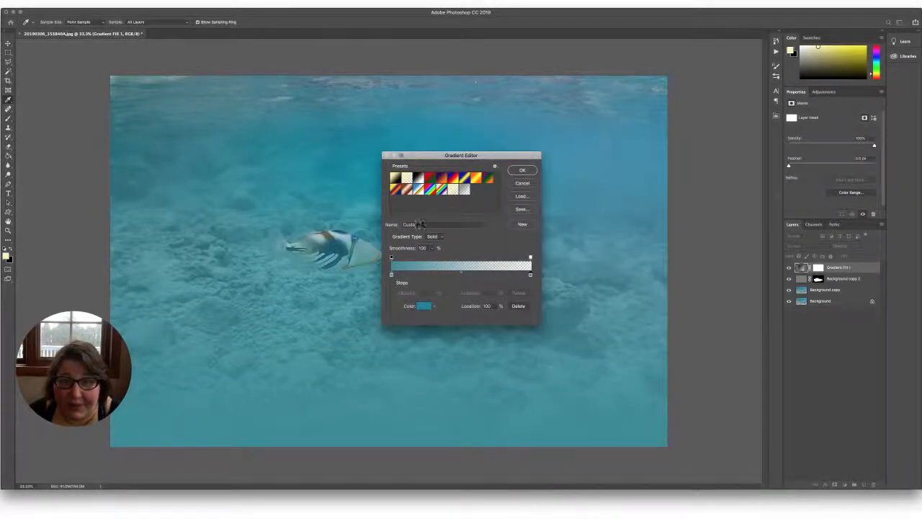
{"action": "left_click", "coordinate": [522, 171]}
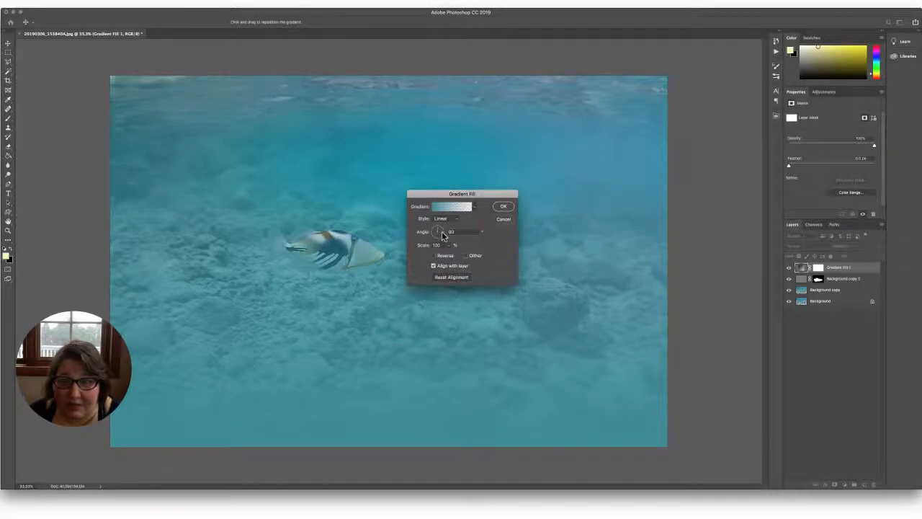
Rotate the gradient so its opaque teal side lies at the photo's upper right, shift it farther toward that corner, and apply the fill.
{"action": "left_click_drag", "start_coordinate": [442, 235], "coordinate": [434, 241]}
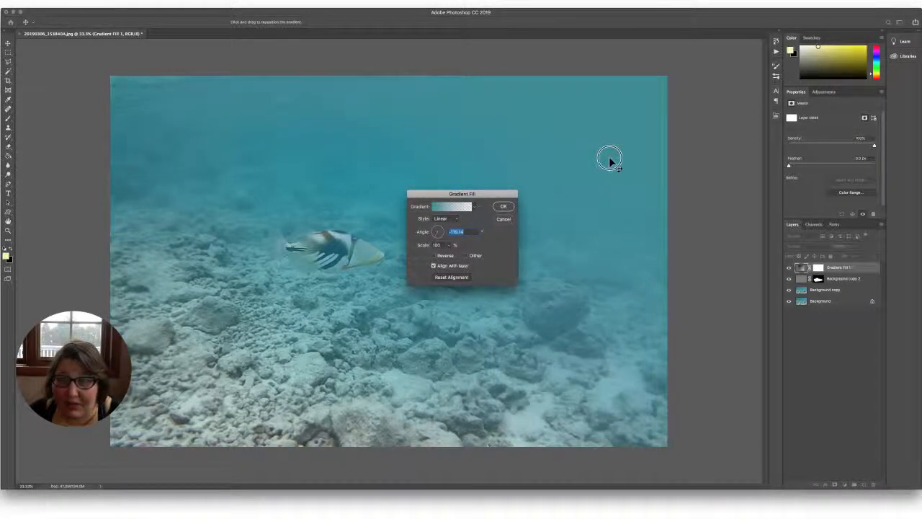
{"action": "left_click_drag", "start_coordinate": [610, 158], "coordinate": [678, 116]}
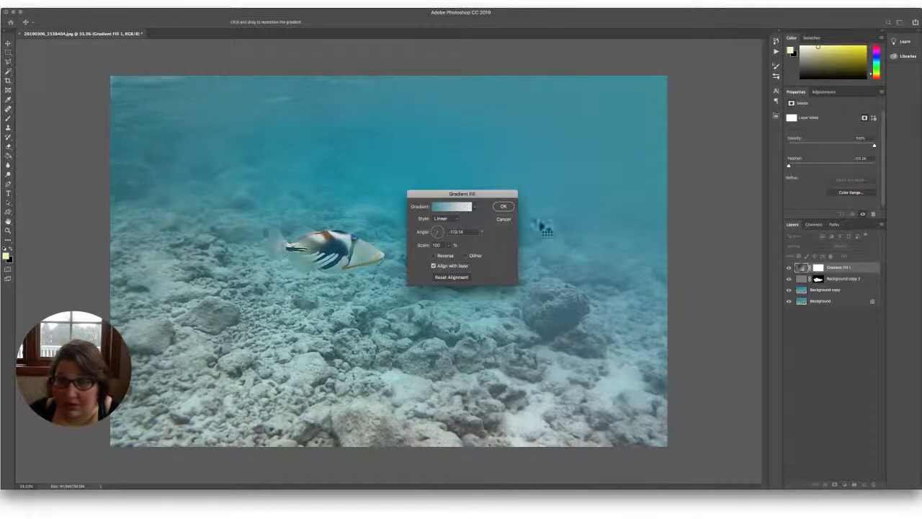
{"action": "left_click", "coordinate": [510, 209]}
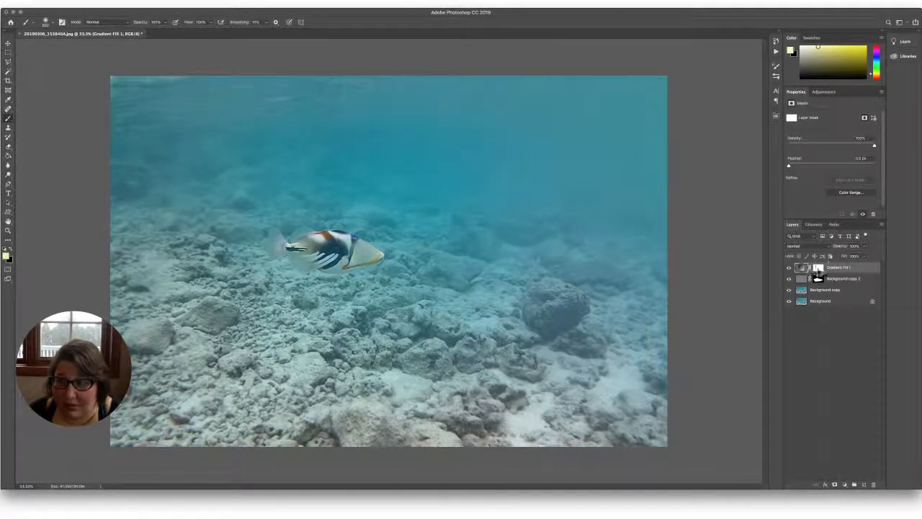
Paint black with a smaller brush over the triggerfish on the Gradient Fill layer's mask to clear the haze from it.
{"action": "left_click", "coordinate": [818, 269]}
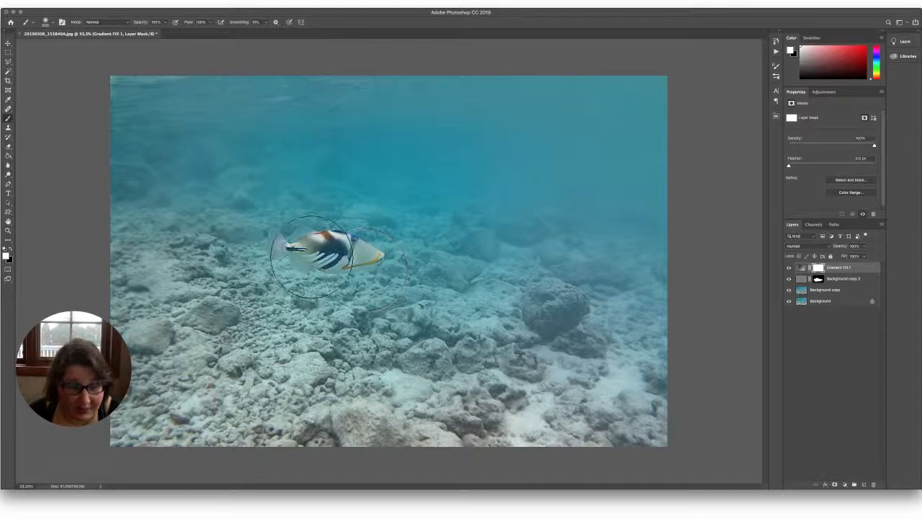
{"action": "key", "text": "x"}
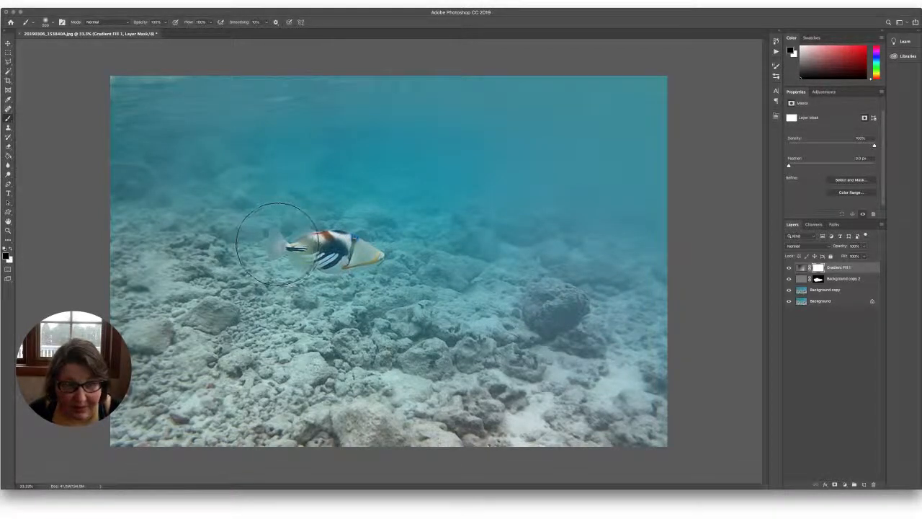
{"action": "key", "text": "bracketleft"}
{"action": "key", "text": "bracketleft"}
{"action": "key", "text": "bracketleft"}
{"action": "key", "text": "bracketleft"}
{"action": "key", "text": "bracketleft"}
{"action": "key", "text": "bracketleft"}
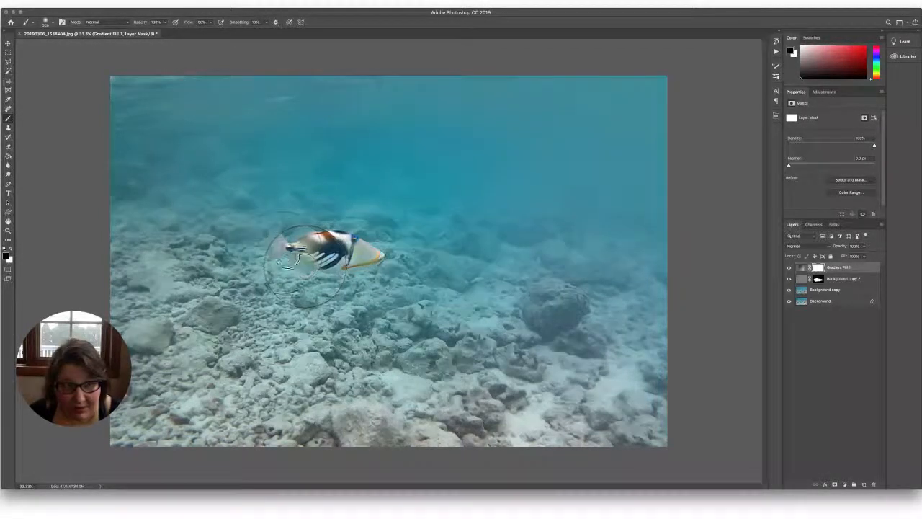
{"action": "mouse_move", "coordinate": [356, 263]}
{"action": "left_mouse_down"}
{"action": "mouse_move", "coordinate": [335, 273]}
{"action": "mouse_move", "coordinate": [330, 245]}
{"action": "mouse_move", "coordinate": [391, 254]}
{"action": "mouse_move", "coordinate": [348, 255]}
{"action": "left_mouse_up"}
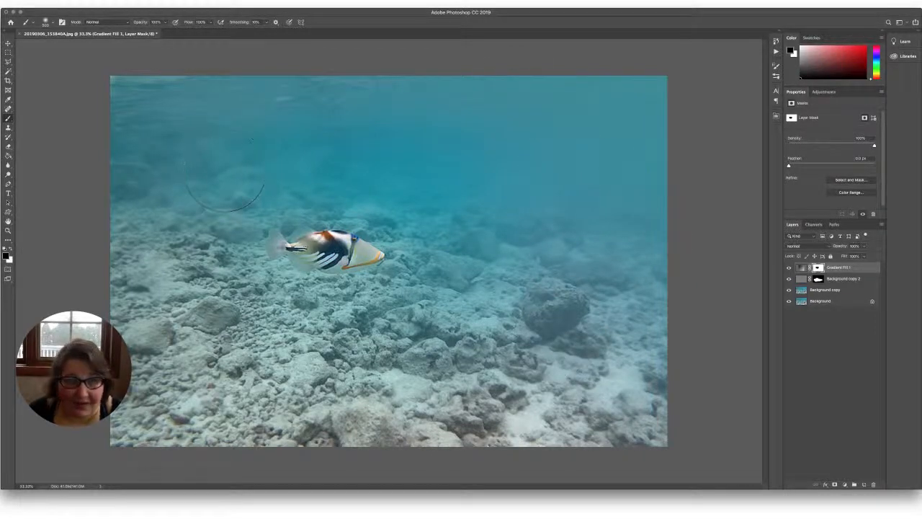
Group the three layers above Background and toggle the group's visibility to compare the edit with the original.
{"action": "left_click", "coordinate": [836, 290]}
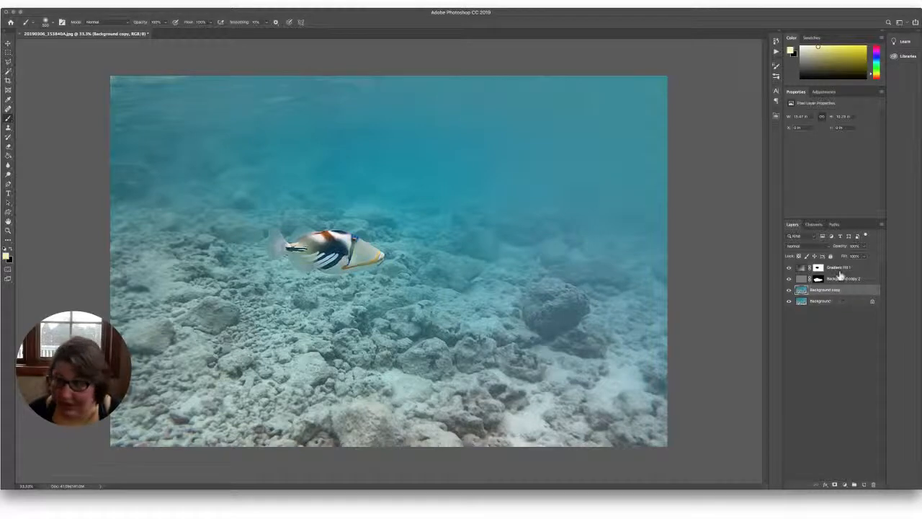
{"action": "left_click", "coordinate": [840, 270], "text": "shift"}
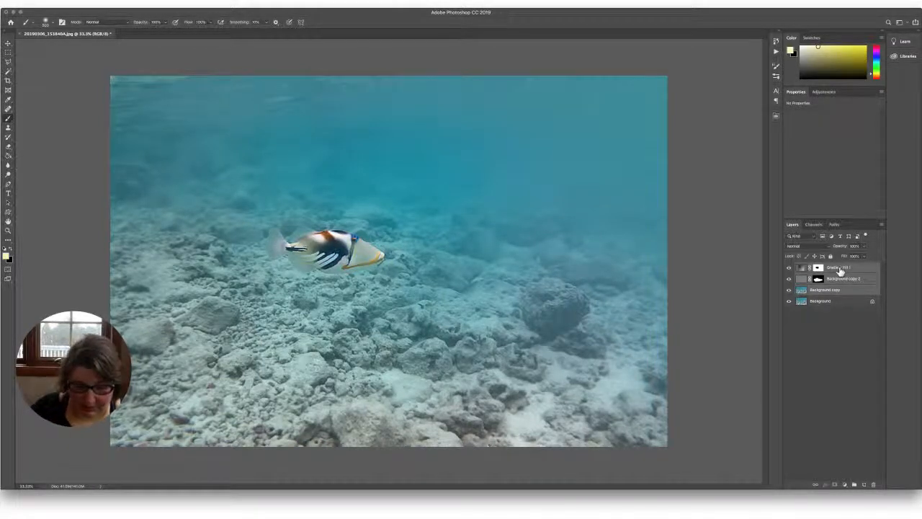
{"action": "key", "text": "ctrl+g"}
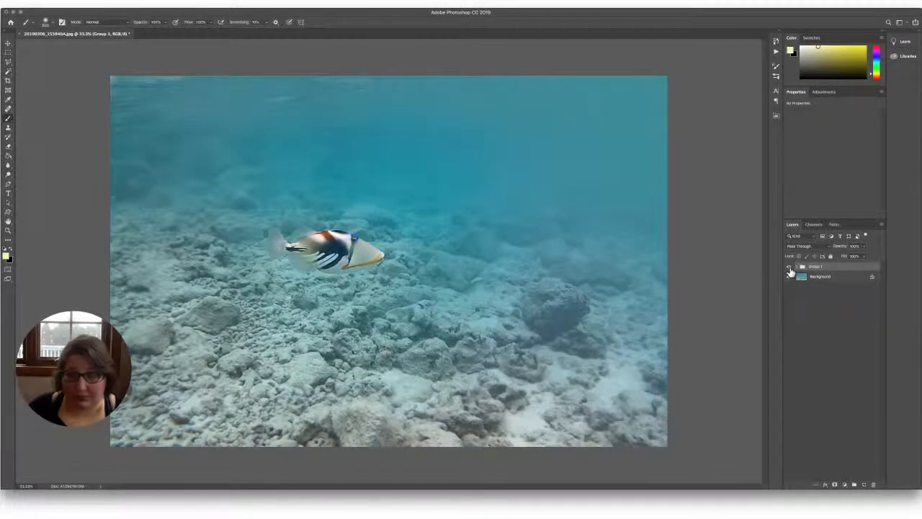
{"action": "left_click", "coordinate": [790, 268]}
{"action": "left_click", "coordinate": [790, 268]}
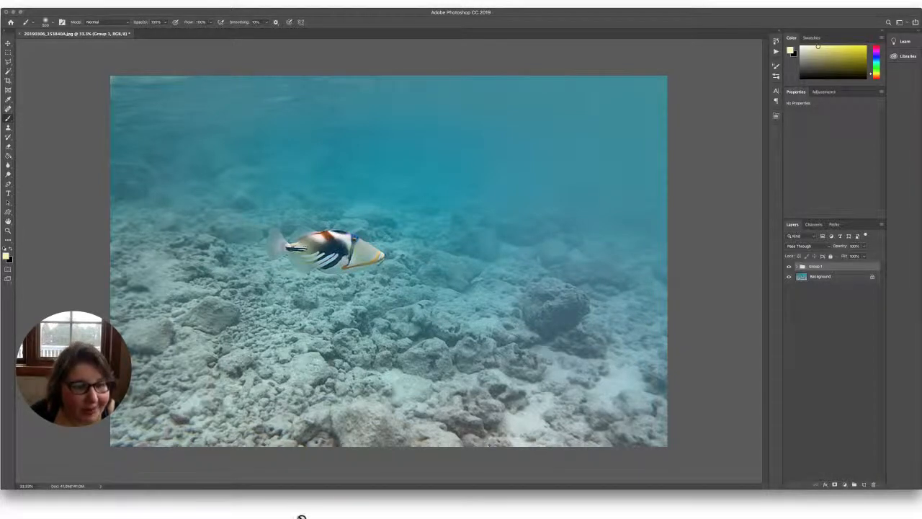
Save the layered photo as a new PSD file with "-Edit" appended to its original name.
{"action": "left_click", "coordinate": [65, 4]}
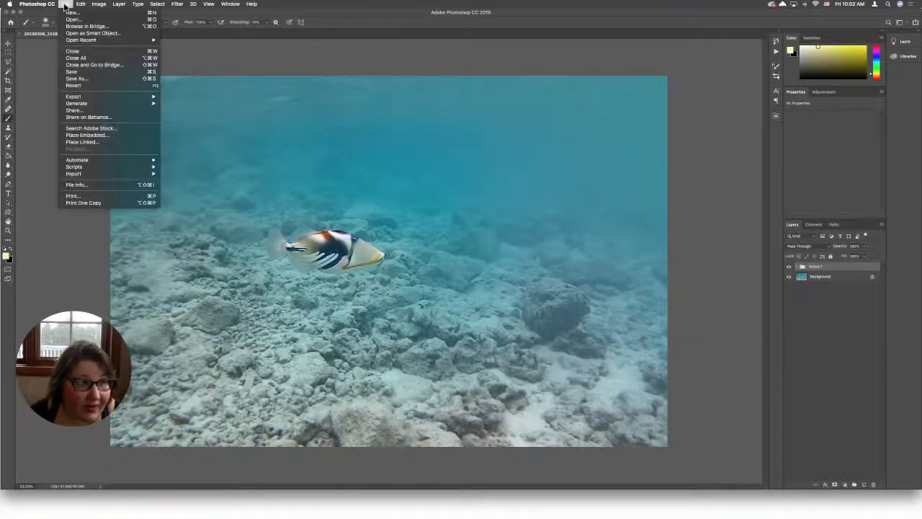
{"action": "left_click", "coordinate": [75, 78]}
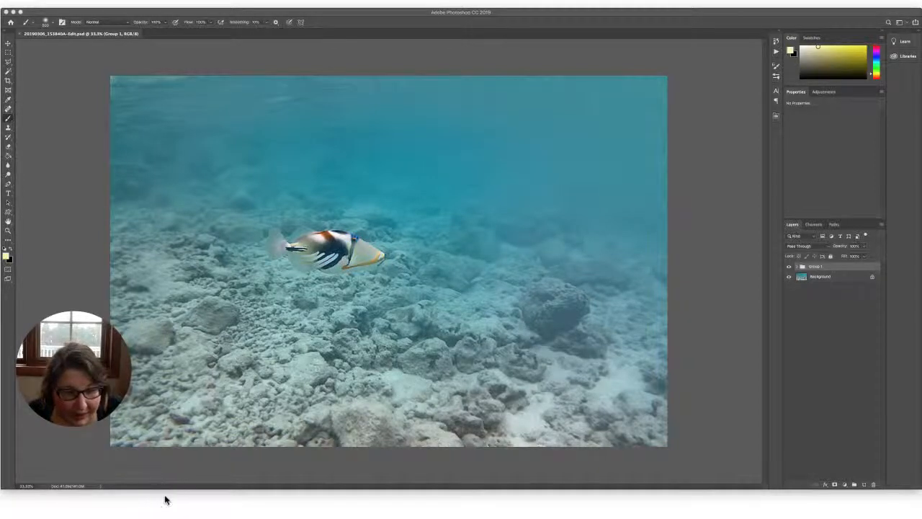
{"action": "left_click_drag", "start_coordinate": [157, 492], "coordinate": [291, 488]}
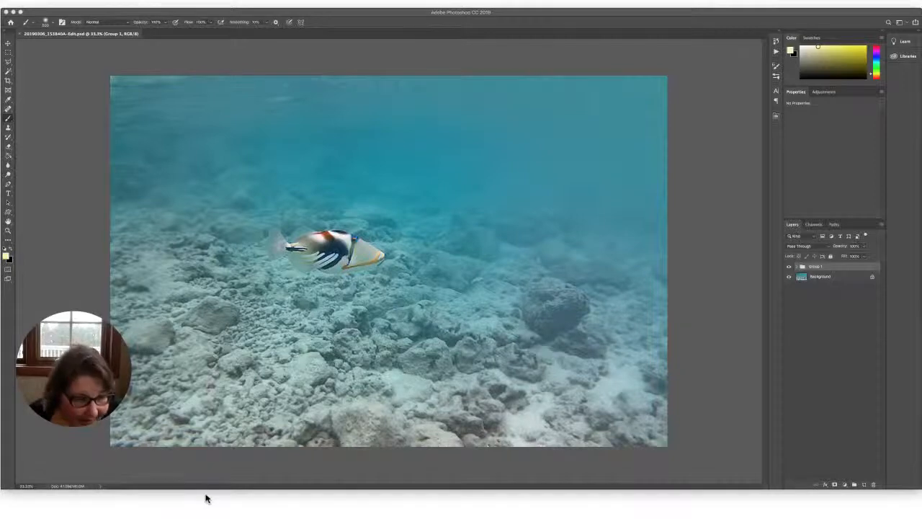
{"action": "mouse_move", "coordinate": [208, 493]}
{"action": "left_mouse_down"}
{"action": "mouse_move", "coordinate": [520, 451]}
{"action": "mouse_move", "coordinate": [646, 448]}
{"action": "left_mouse_up"}
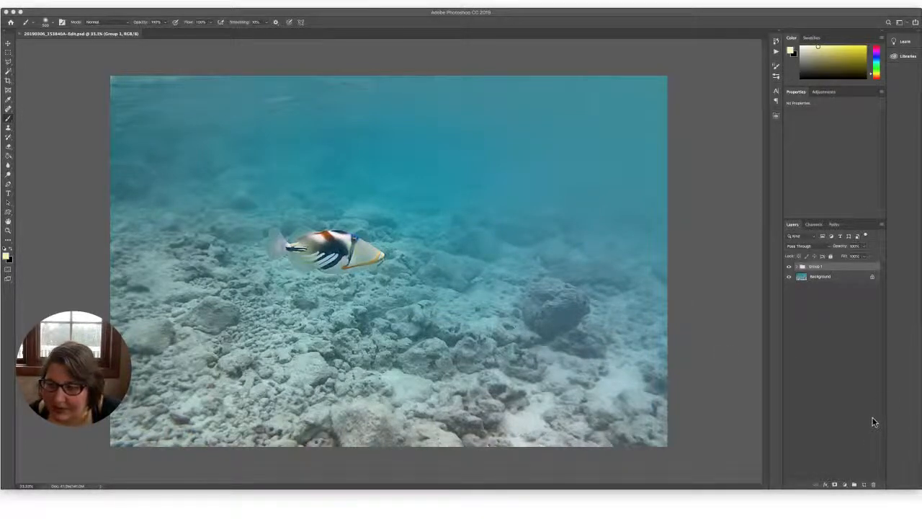
{"action": "left_click_drag", "start_coordinate": [872, 418], "coordinate": [863, 418]}
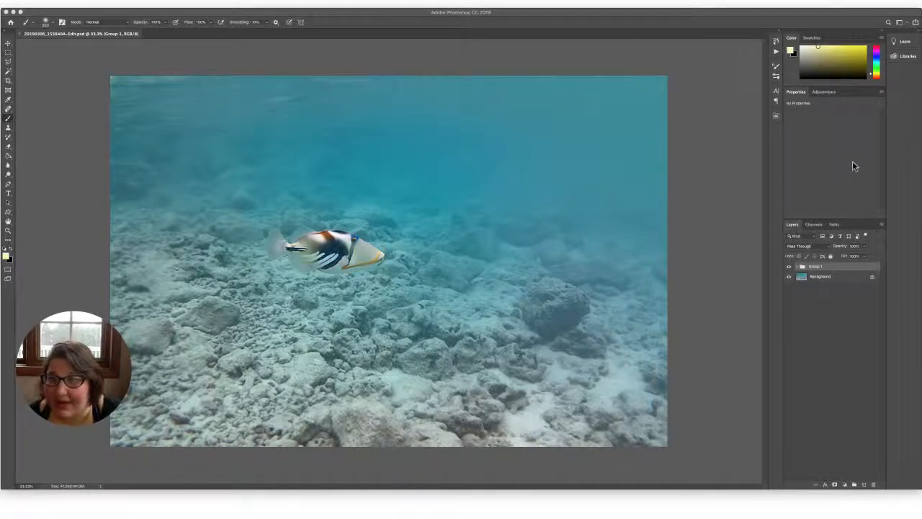
{"action": "left_click", "coordinate": [872, 227]}
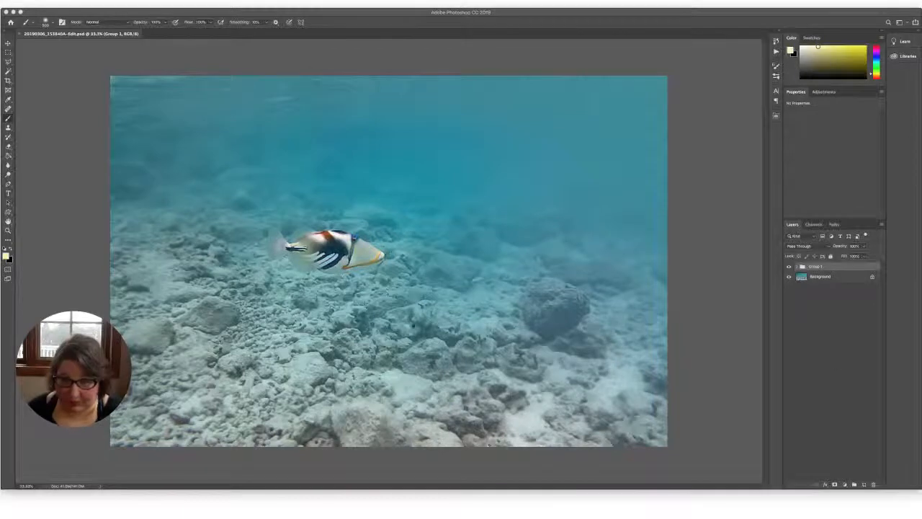
{"action": "key", "text": "super+space"}
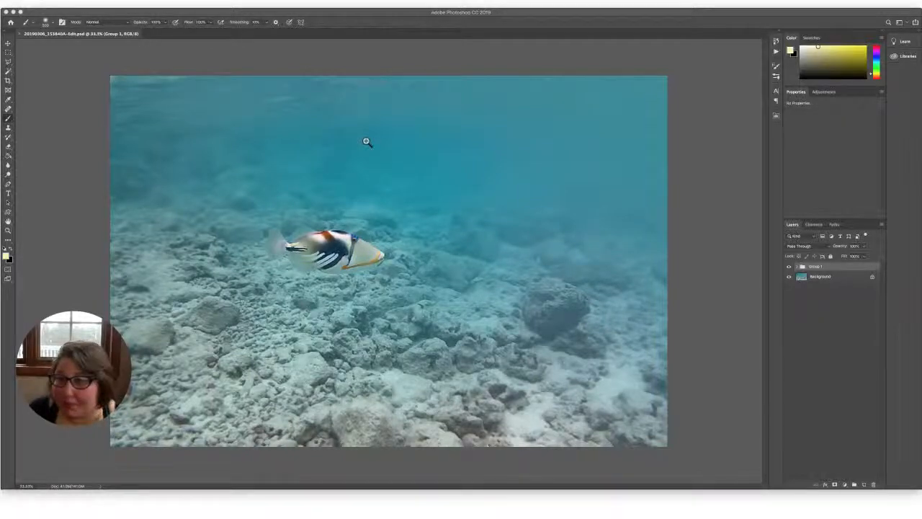
{"action": "left_click", "coordinate": [870, 224]}
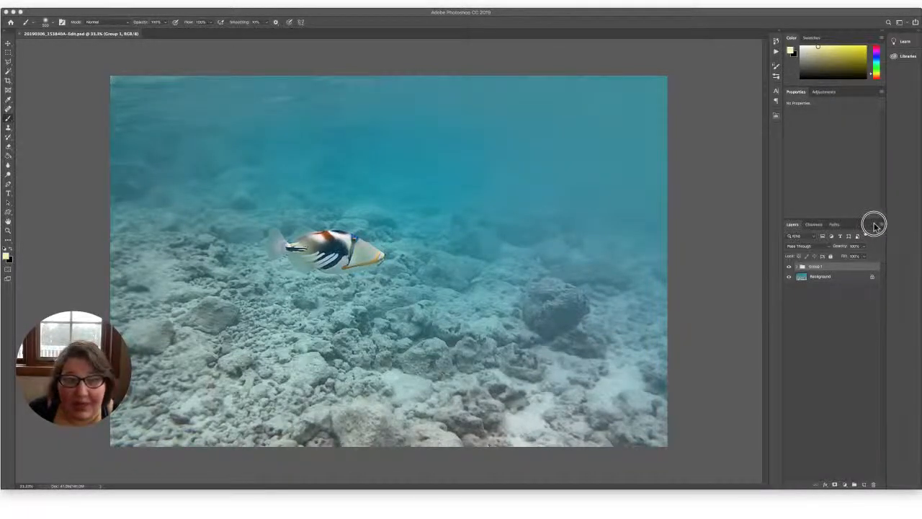
{"action": "left_click", "coordinate": [869, 182]}
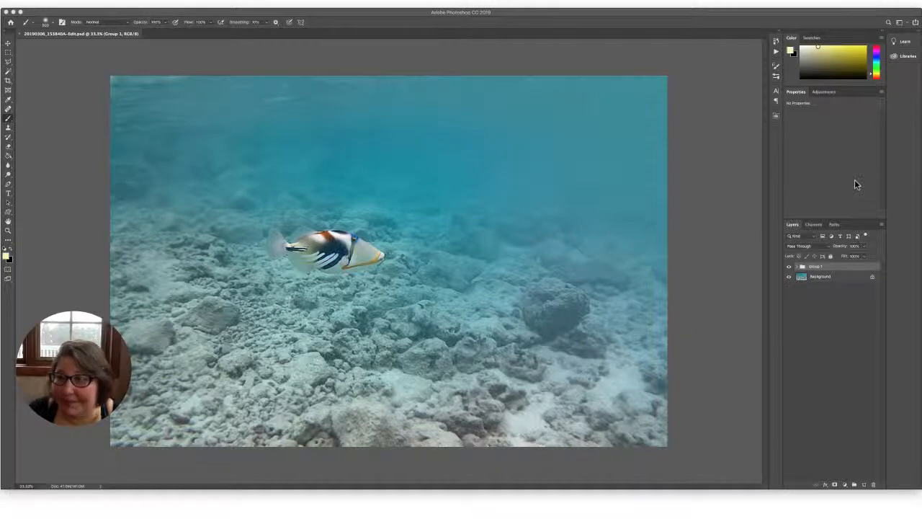
{"action": "left_click", "coordinate": [869, 162]}
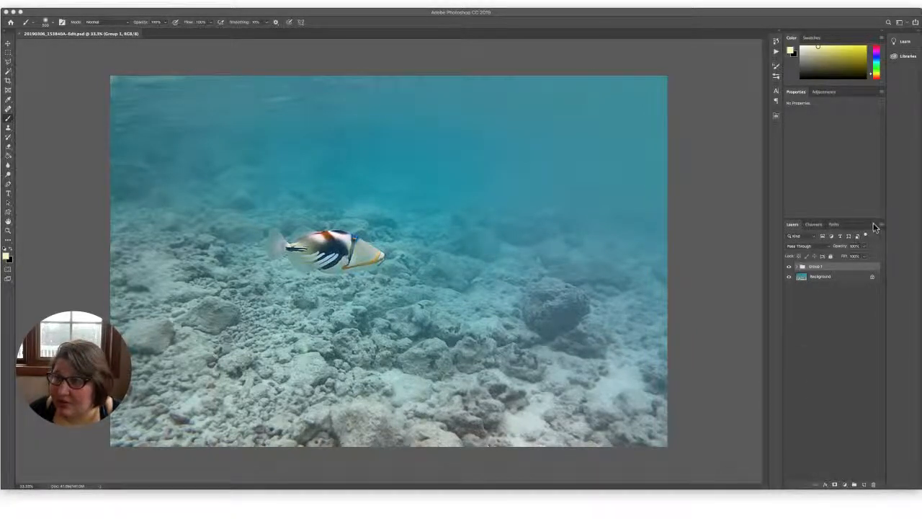
{"action": "left_click_drag", "start_coordinate": [874, 224], "coordinate": [874, 225]}
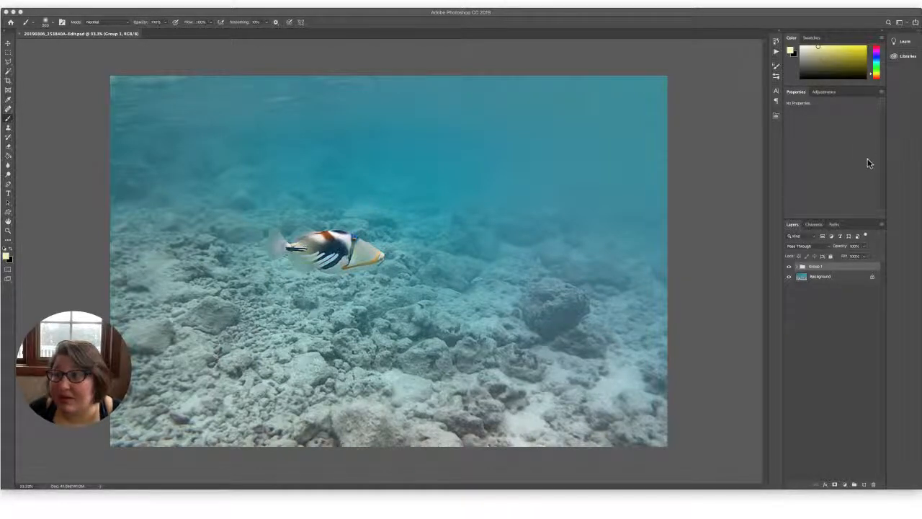